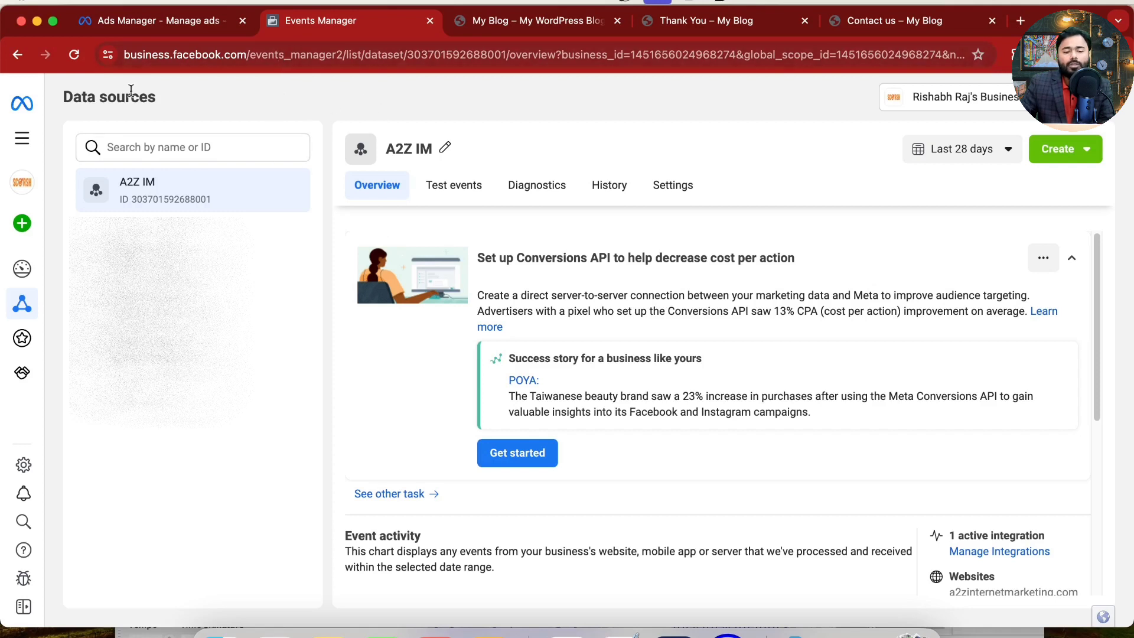
# Examine the A2Z IM data source's event activity and its dataset ID.
pyautogui.moveTo(84, 95); pyautogui.dragTo(157, 97)
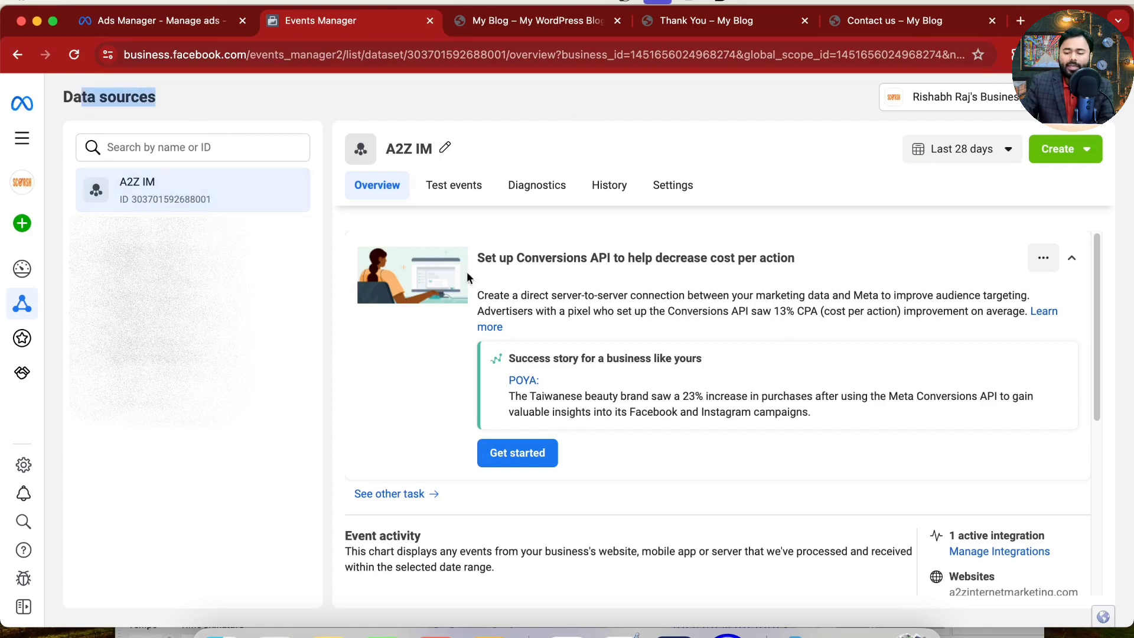
pyautogui.scroll(-3, 966, 325)
pyautogui.scroll(-1, 1004, 425)
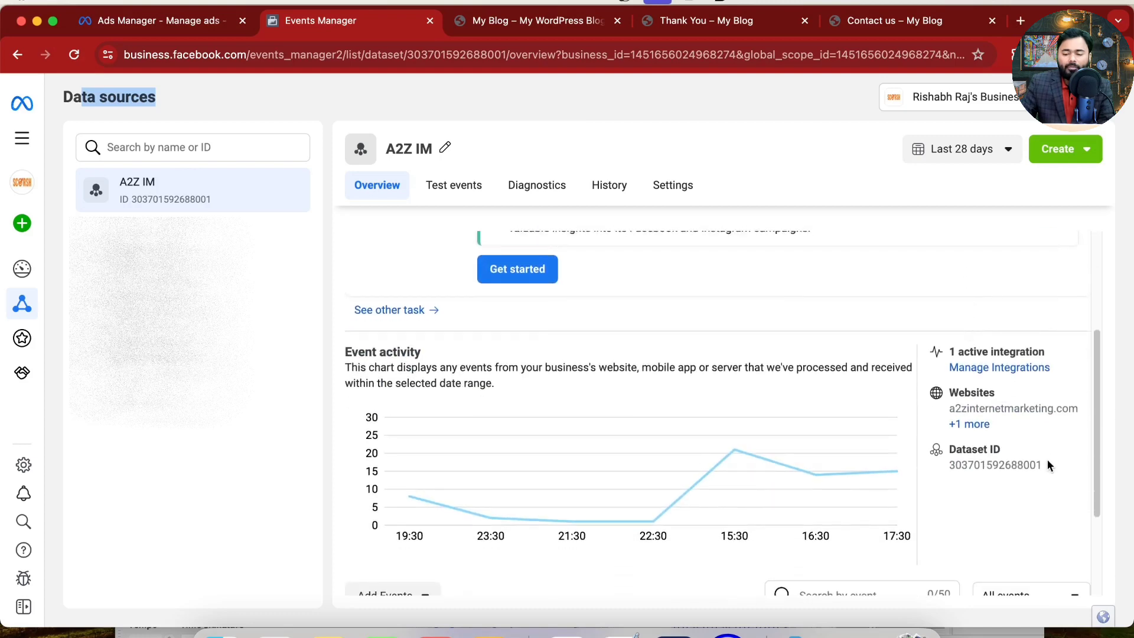
pyautogui.moveTo(1047, 460); pyautogui.dragTo(940, 460)
# Reload the a2zinternetmarketing.com home page and check its pixel ID with Meta Pixel Helper.
pyautogui.hotkey('ctrl', 'Tab')
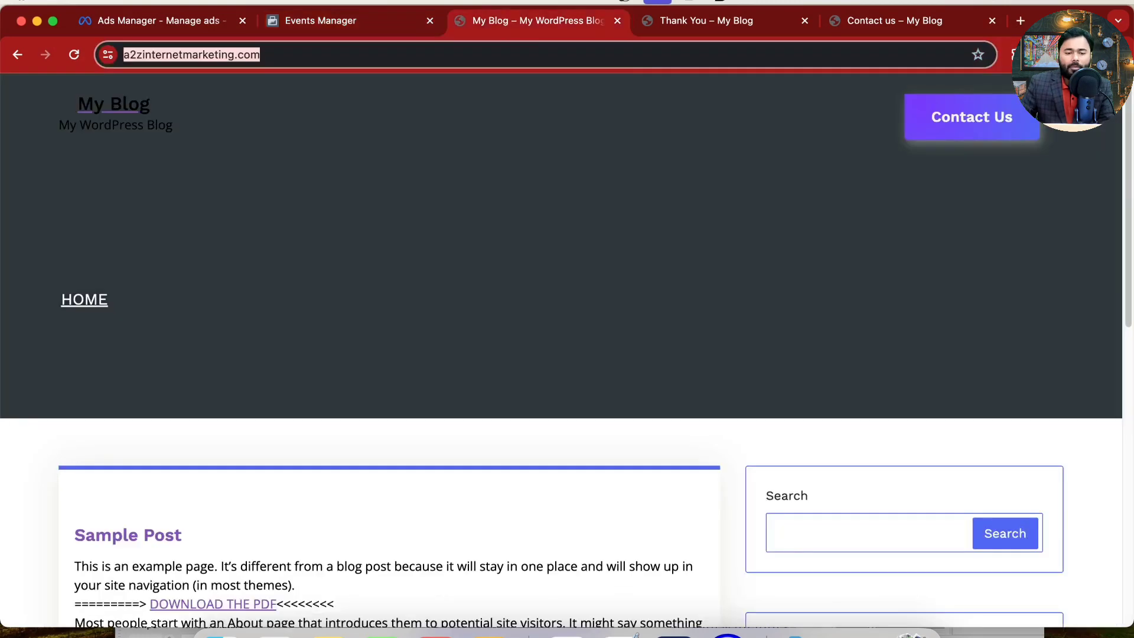
pyautogui.click(1014, 55)
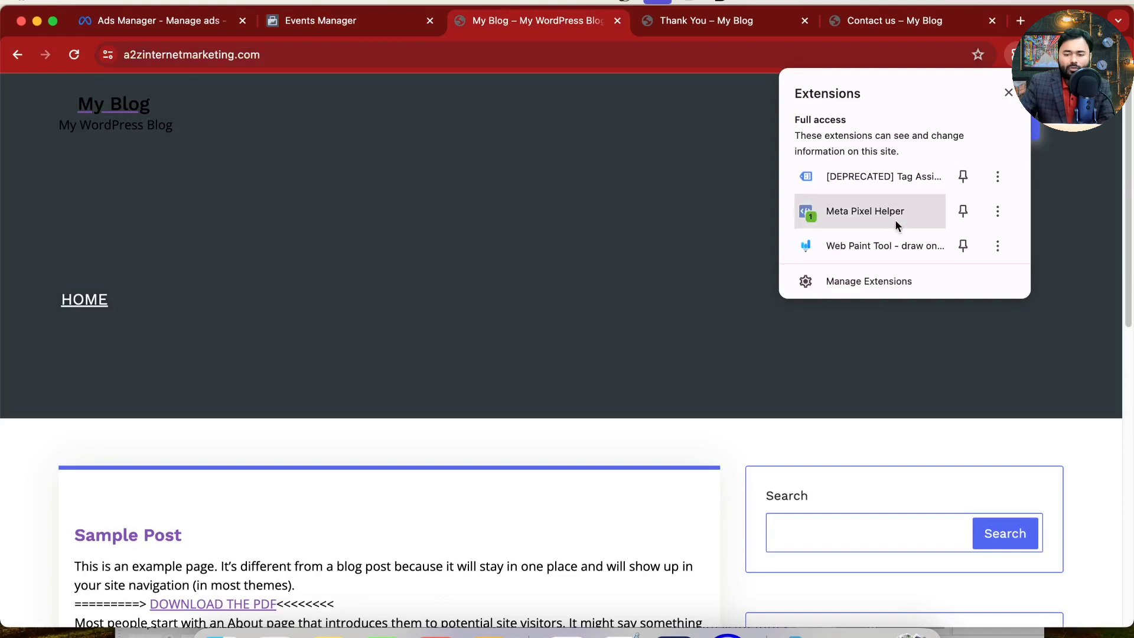
pyautogui.click(74, 55)
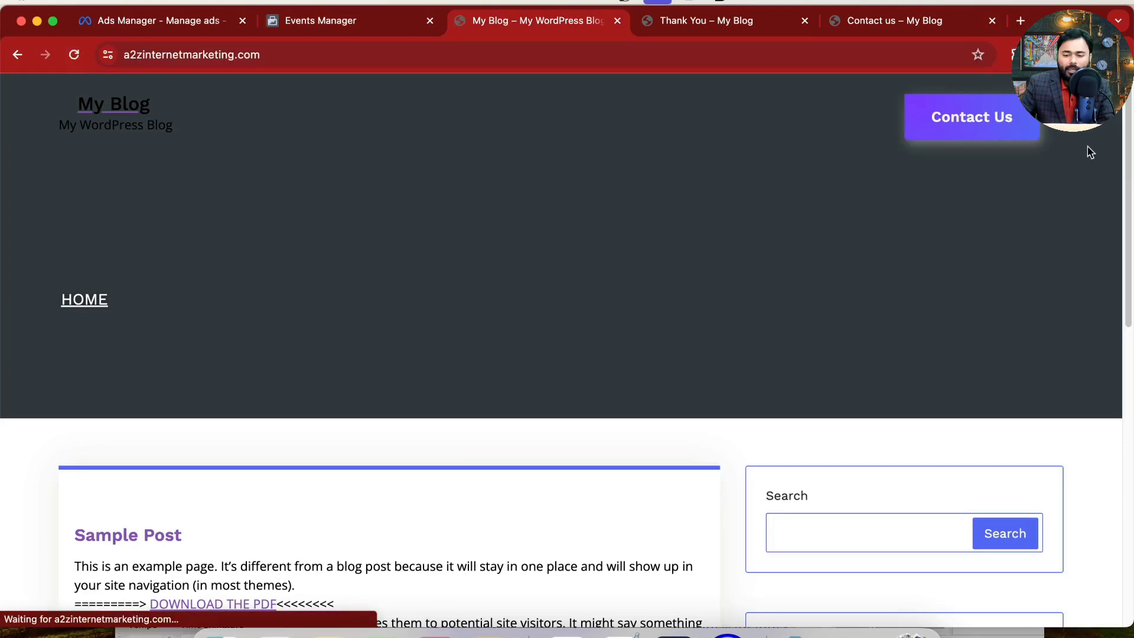
pyautogui.click(1015, 54)
pyautogui.click(861, 216)
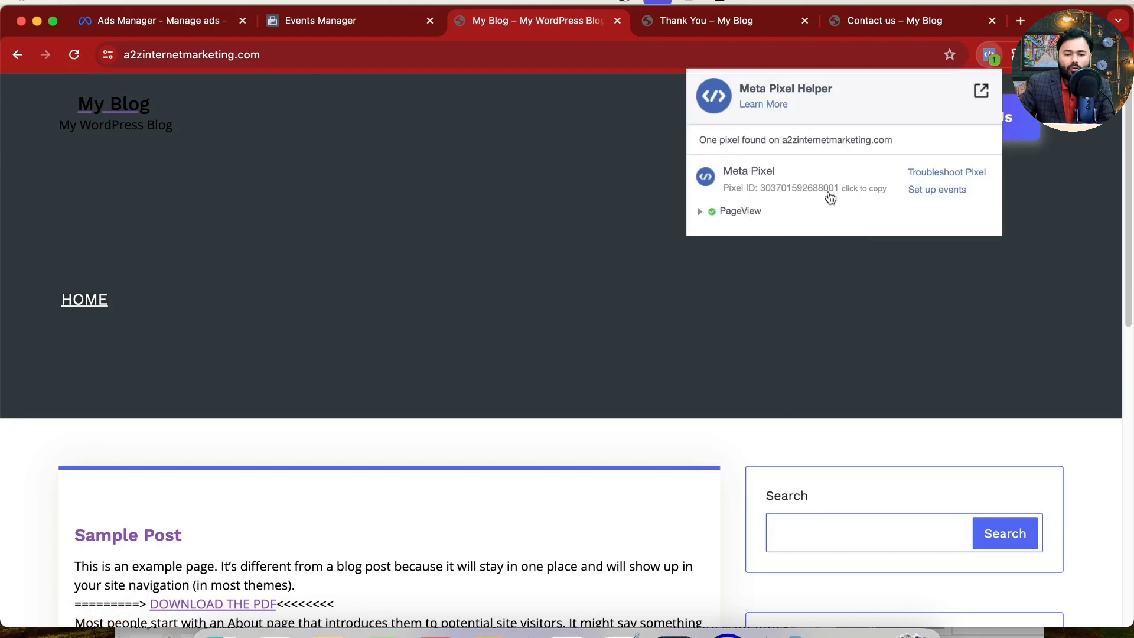
# Open the Event Setup Tool from the A2Z IM dataset's settings in Events Manager.
pyautogui.click(348, 20)
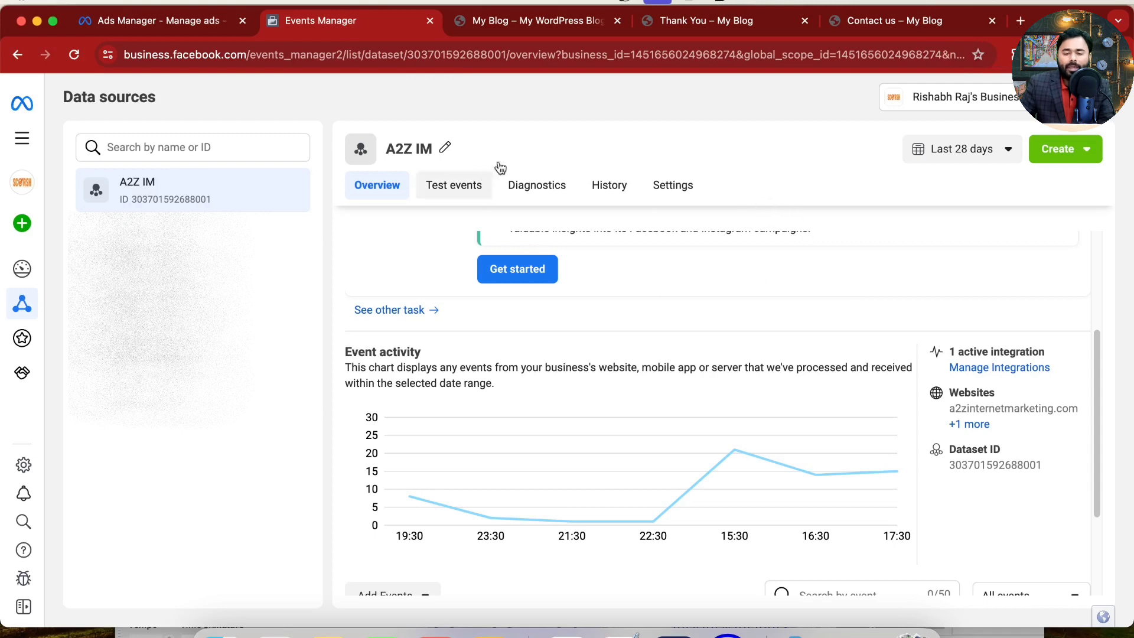
pyautogui.click(679, 186)
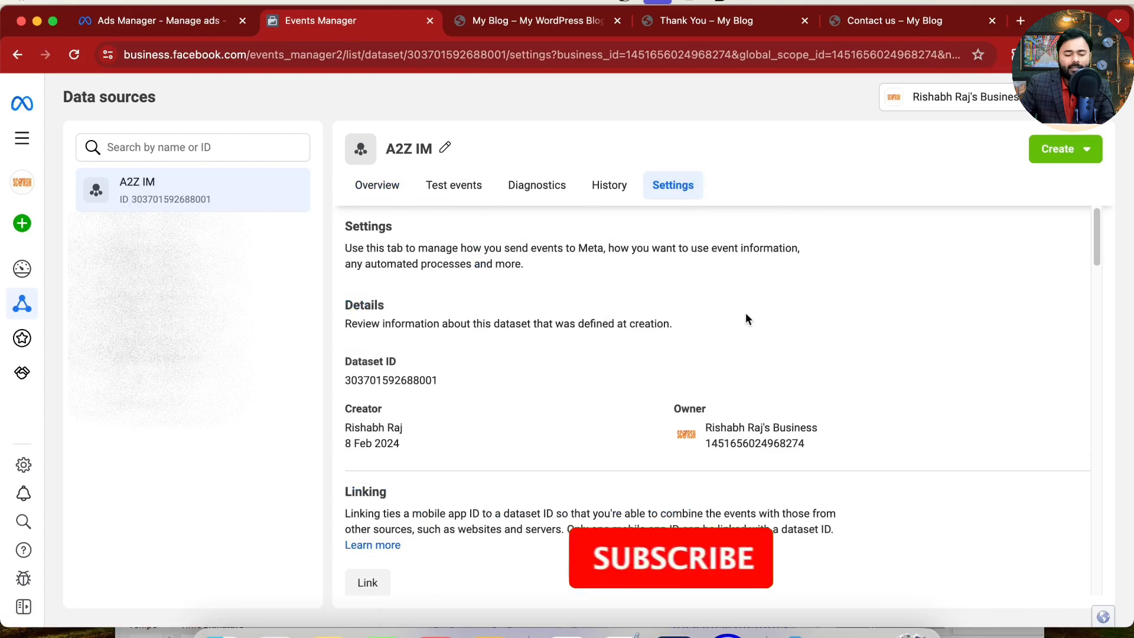
pyautogui.scroll(-10, 748, 314)
pyautogui.scroll(-5, 752, 321)
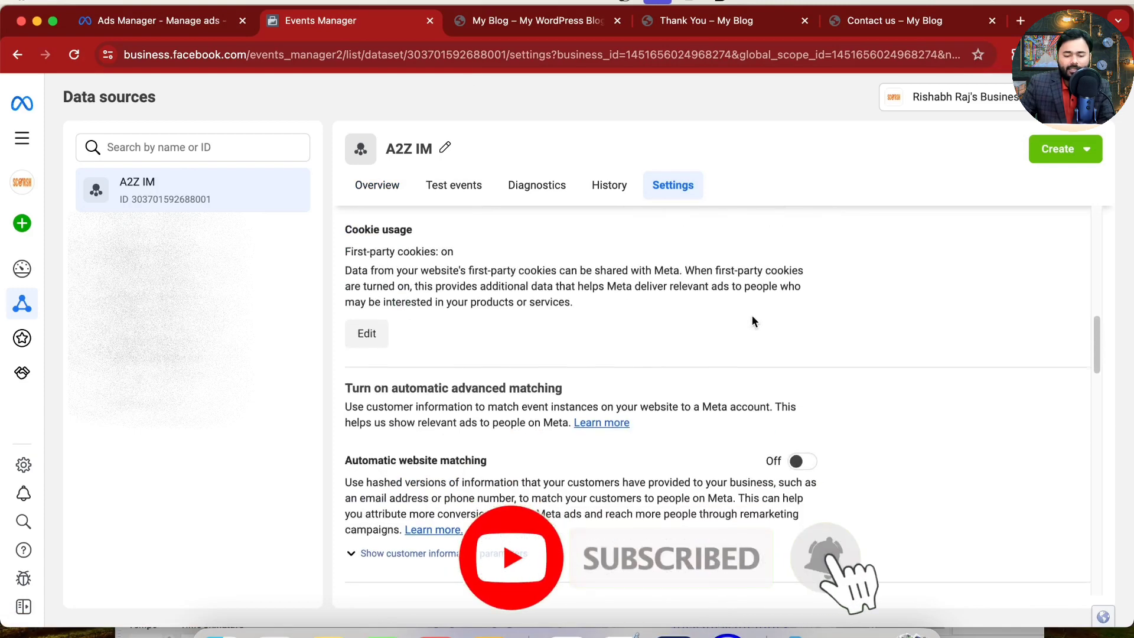
pyautogui.scroll(-4, 752, 319)
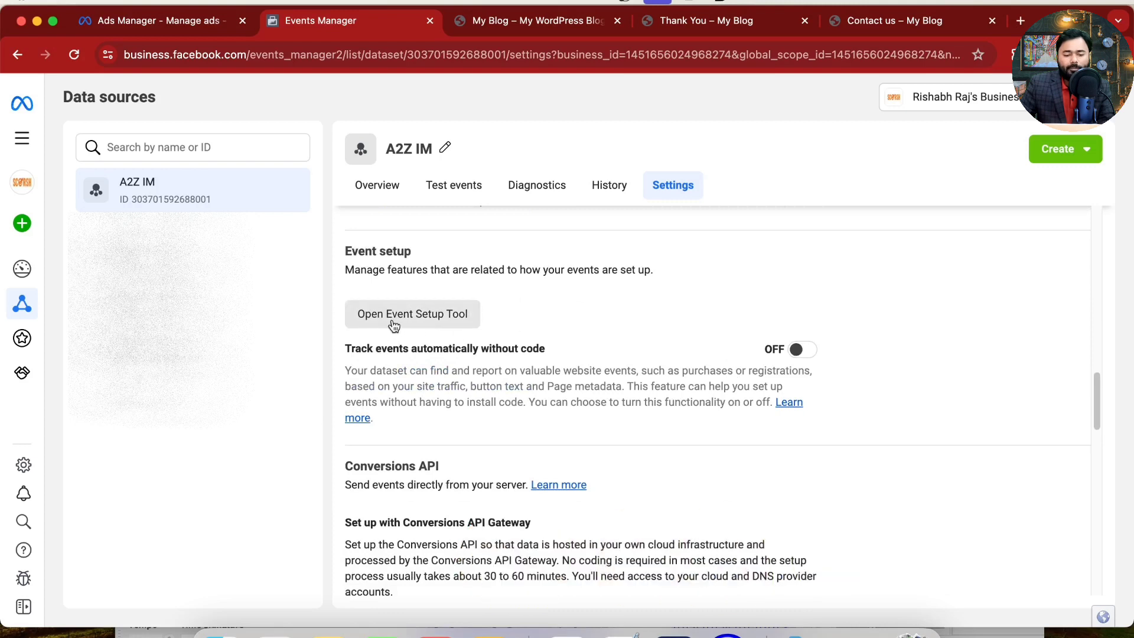
pyautogui.click(439, 314)
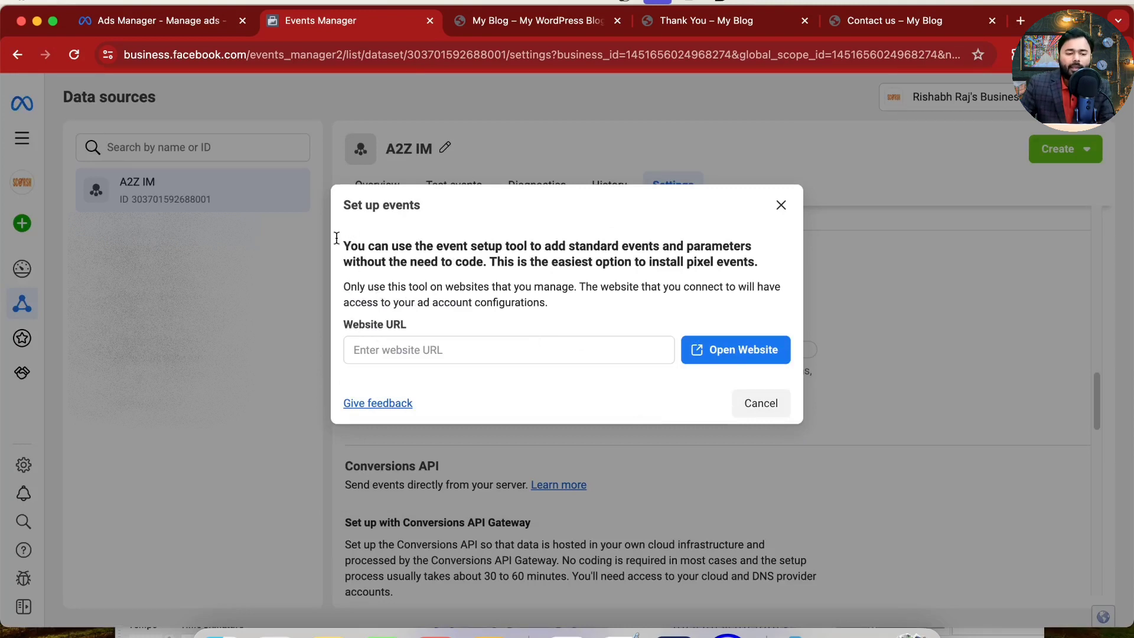
pyautogui.click(495, 23)
pyautogui.click(423, 54)
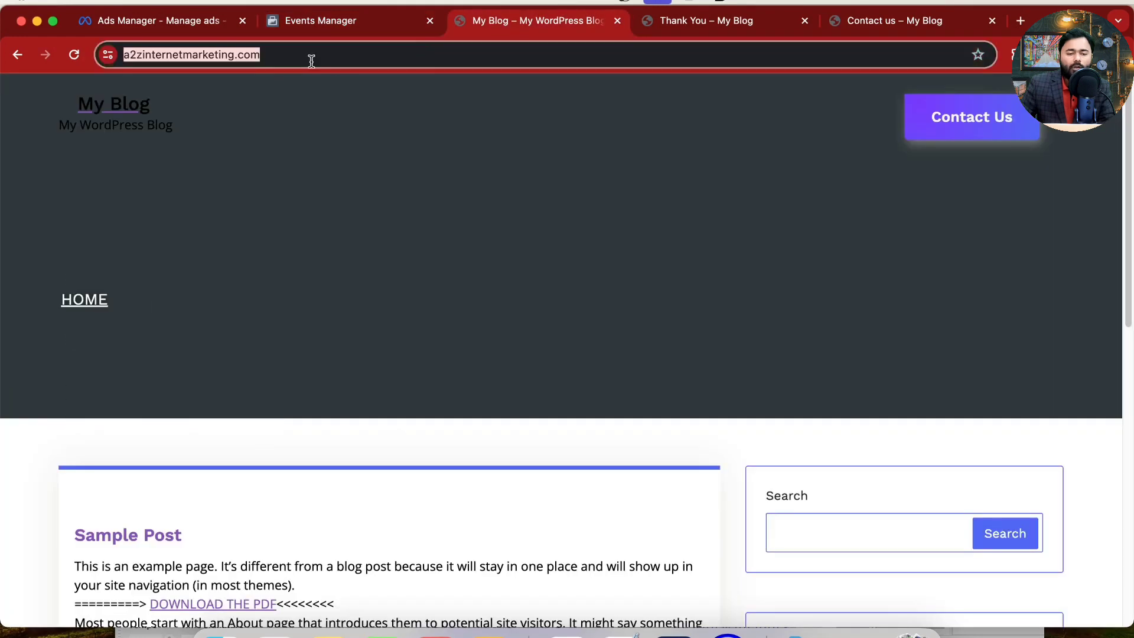
pyautogui.rightClick(254, 55)
pyautogui.click(301, 188)
pyautogui.click(320, 20)
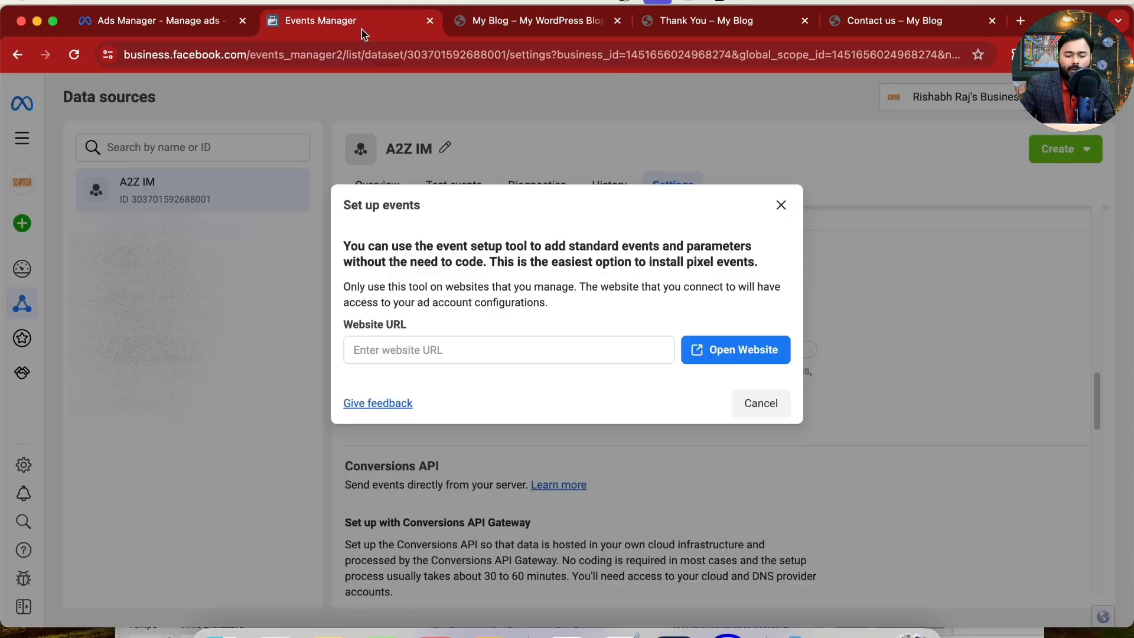
pyautogui.rightClick(449, 352)
pyautogui.click(492, 439)
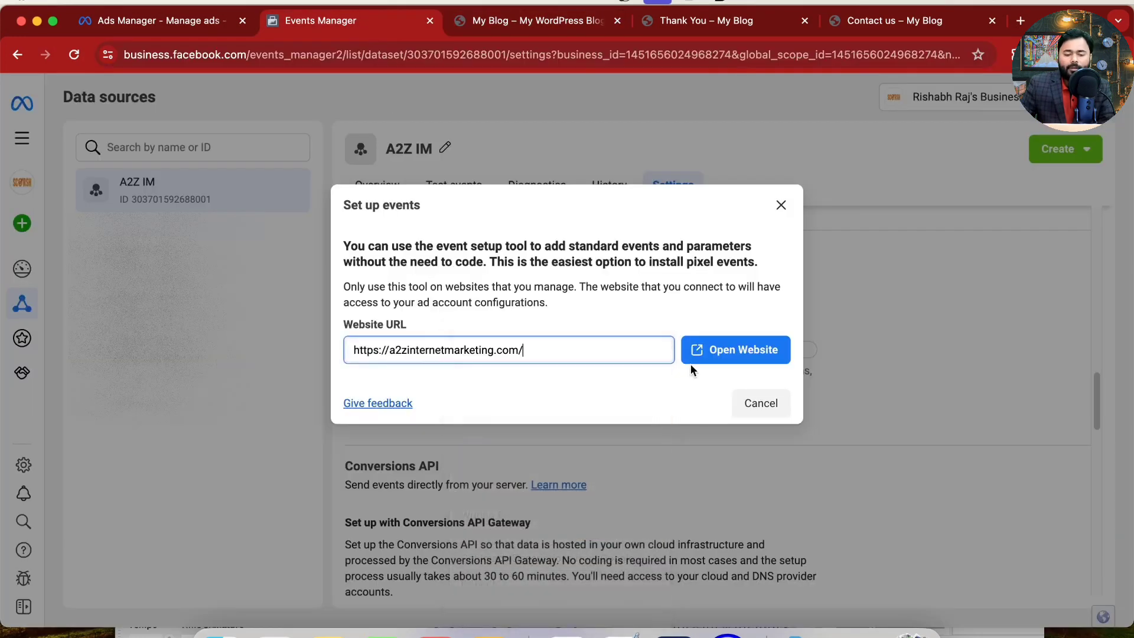
pyautogui.click(717, 359)
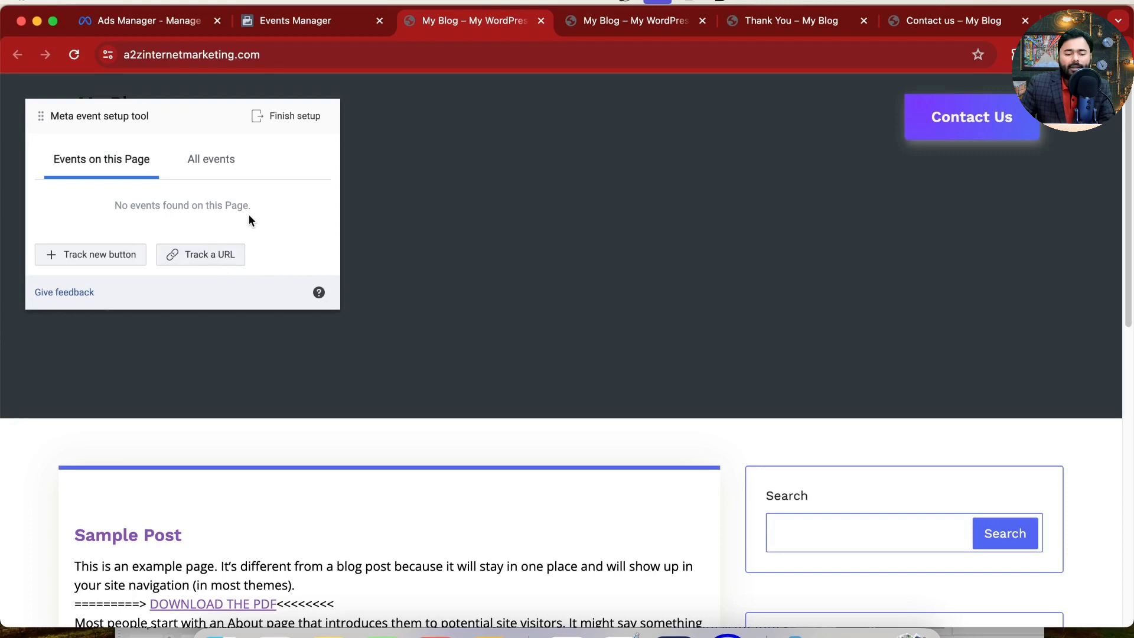
# Start a URL-based event for the home page and list the available event types.
pyautogui.click(209, 258)
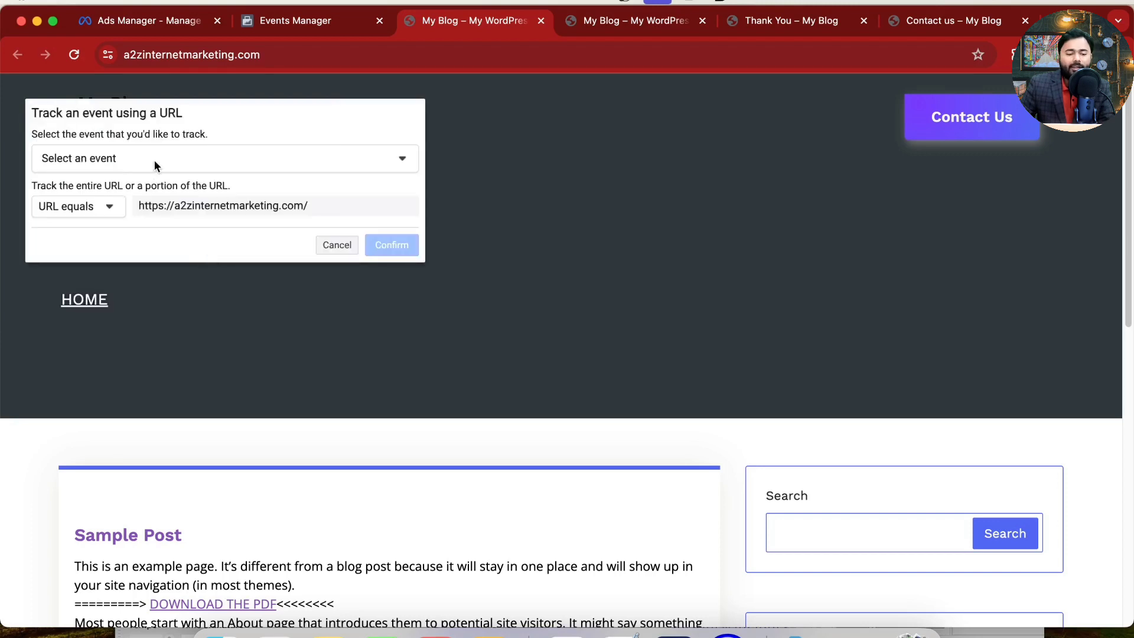
pyautogui.click(128, 156)
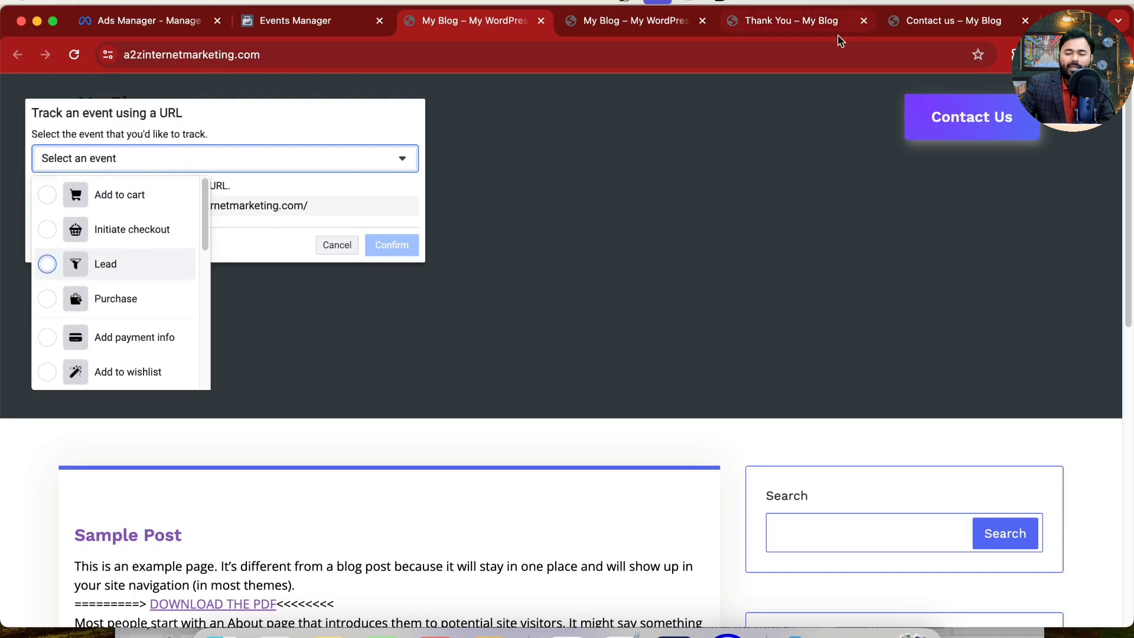
# Reorder the browser pages so that the Thank You page comes after the Contact us page.
pyautogui.click(903, 24)
pyautogui.moveTo(792, 21); pyautogui.dragTo(945, 21)
pyautogui.scroll(-1, 395, 219)
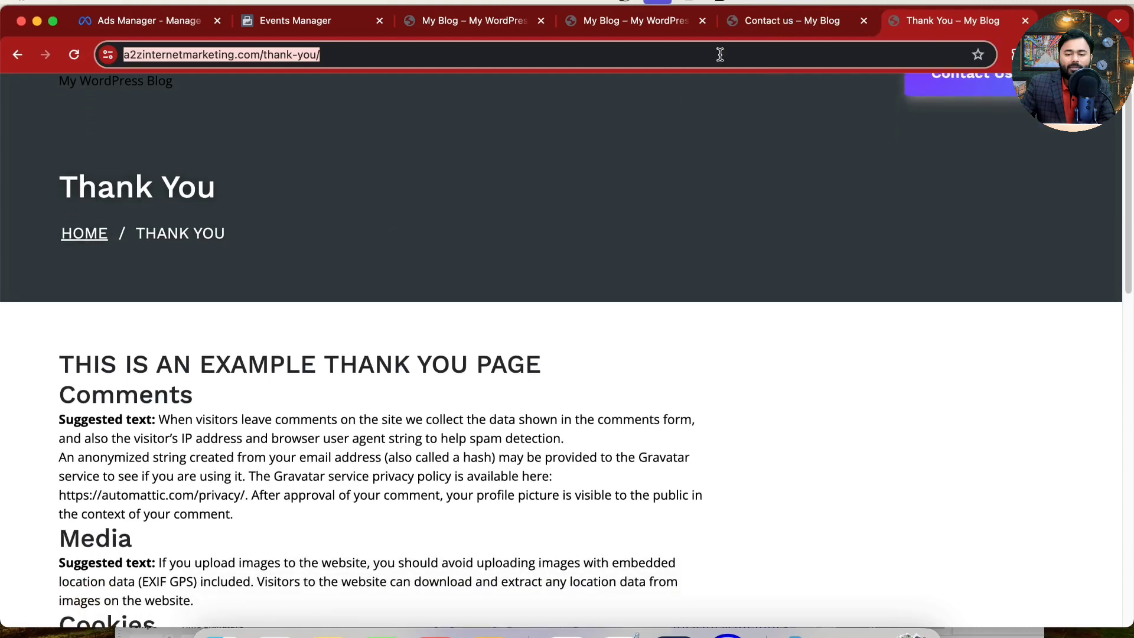
# Review the visitor's path from the home page through the contact form to the Thank You page.
pyautogui.click(640, 23)
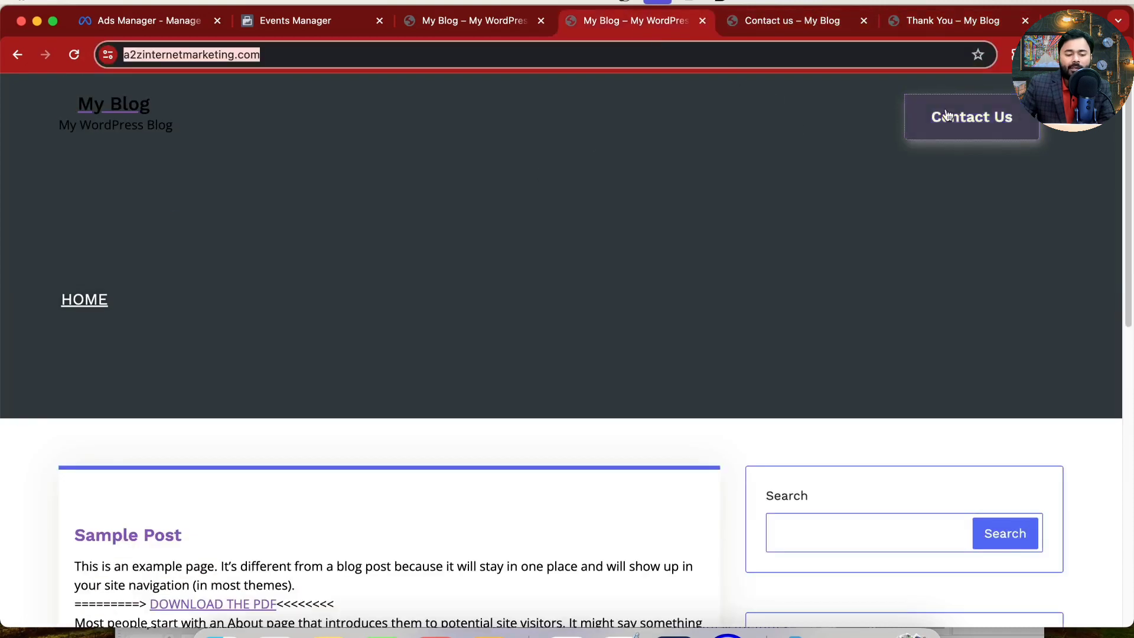
pyautogui.click(797, 21)
pyautogui.scroll(-3, 423, 229)
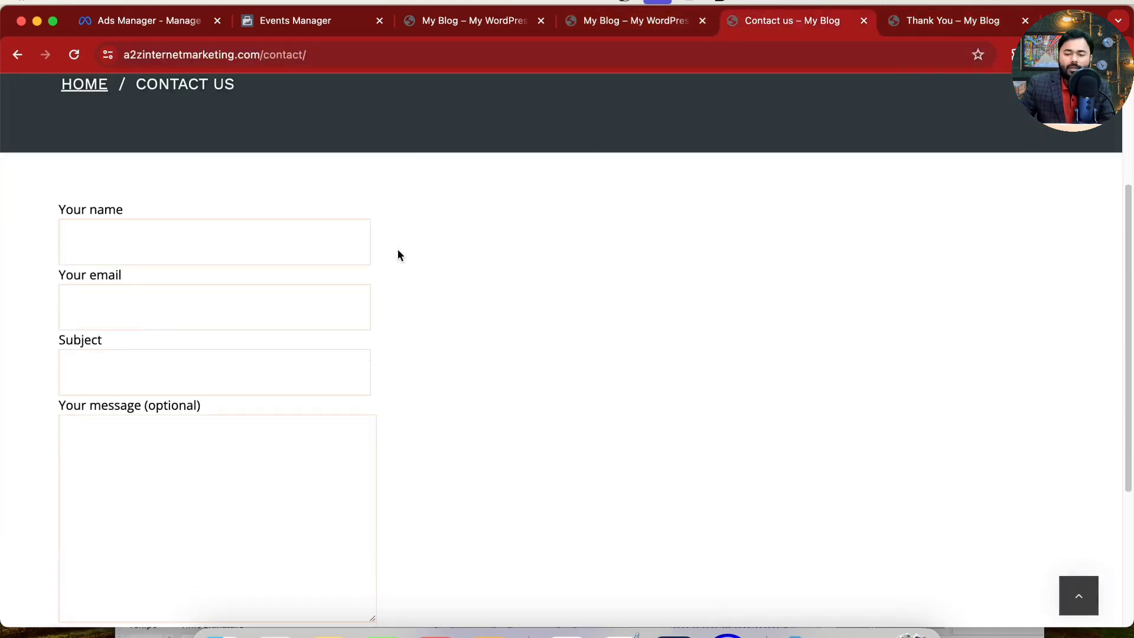
pyautogui.scroll(3, 210, 318)
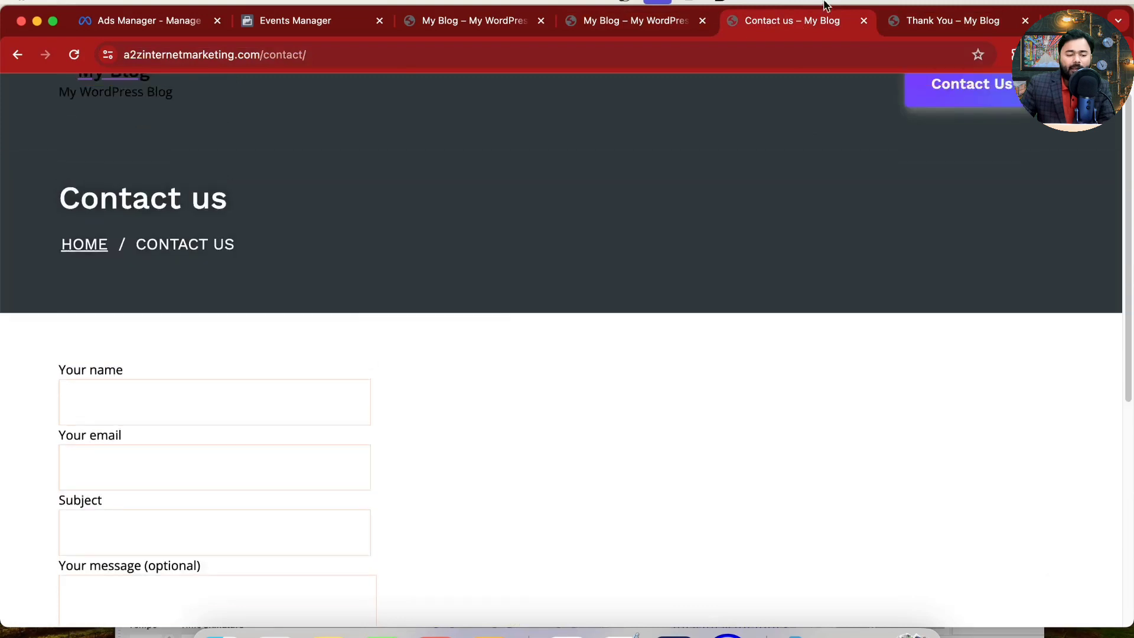
pyautogui.scroll(-5, 210, 316)
pyautogui.scroll(6, 210, 330)
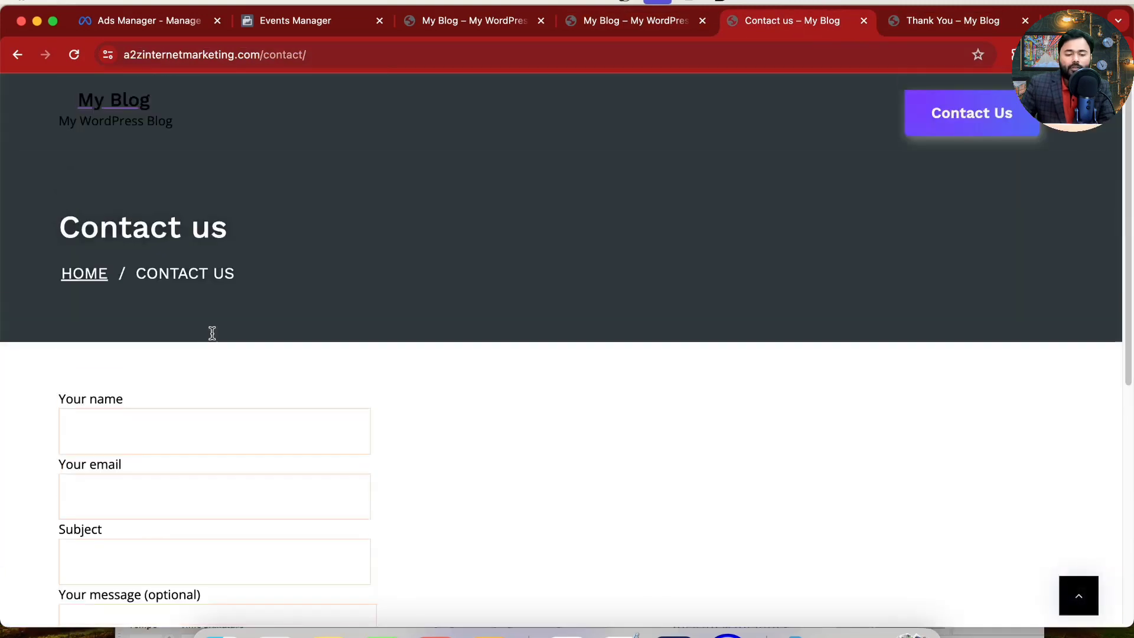
pyautogui.scroll(-7, 162, 407)
pyautogui.scroll(4, 470, 286)
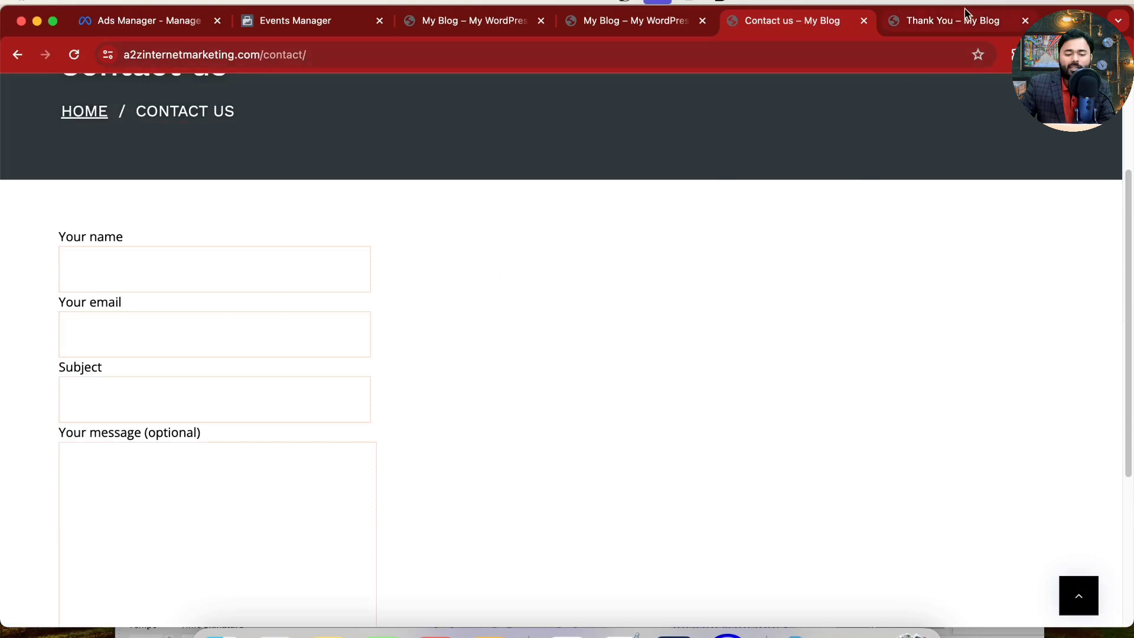
pyautogui.click(956, 26)
pyautogui.scroll(1, 534, 201)
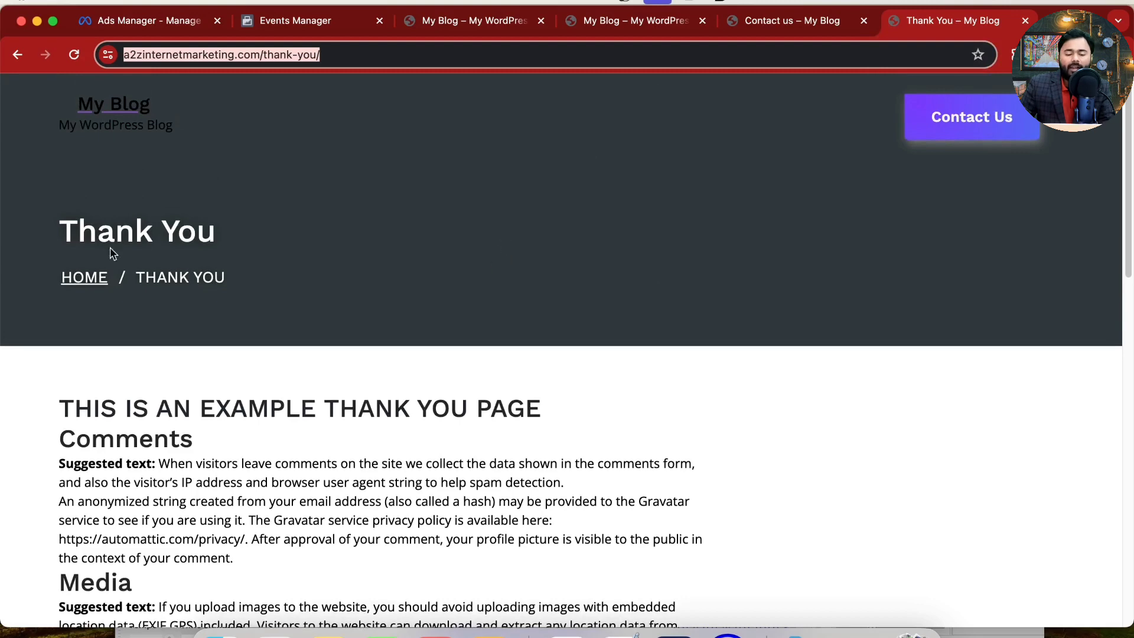
pyautogui.click(829, 28)
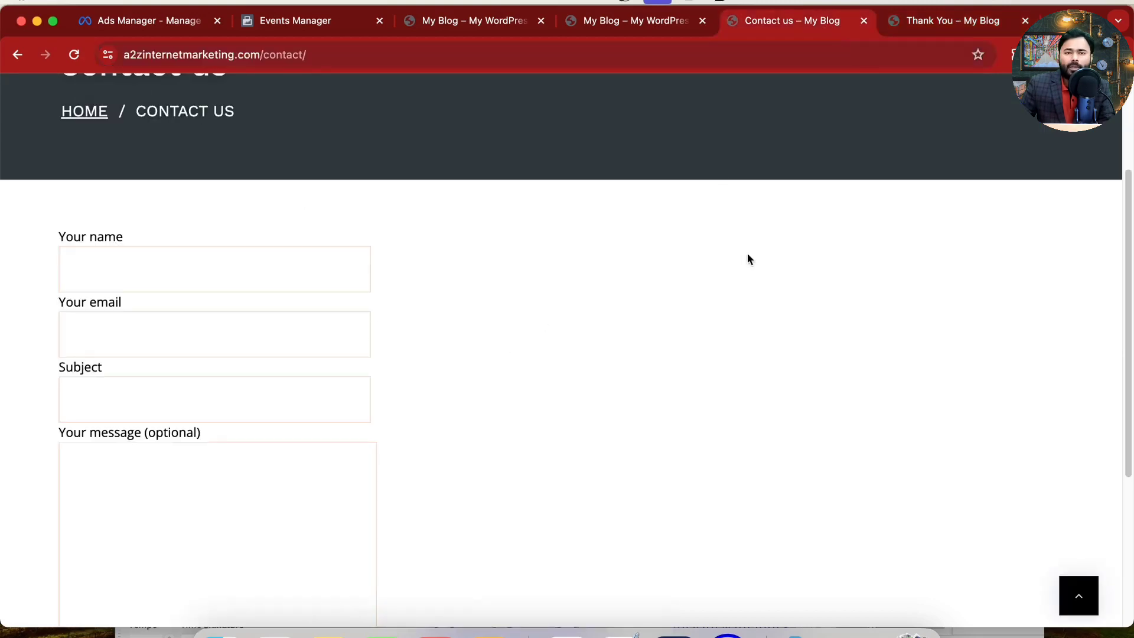
pyautogui.click(969, 24)
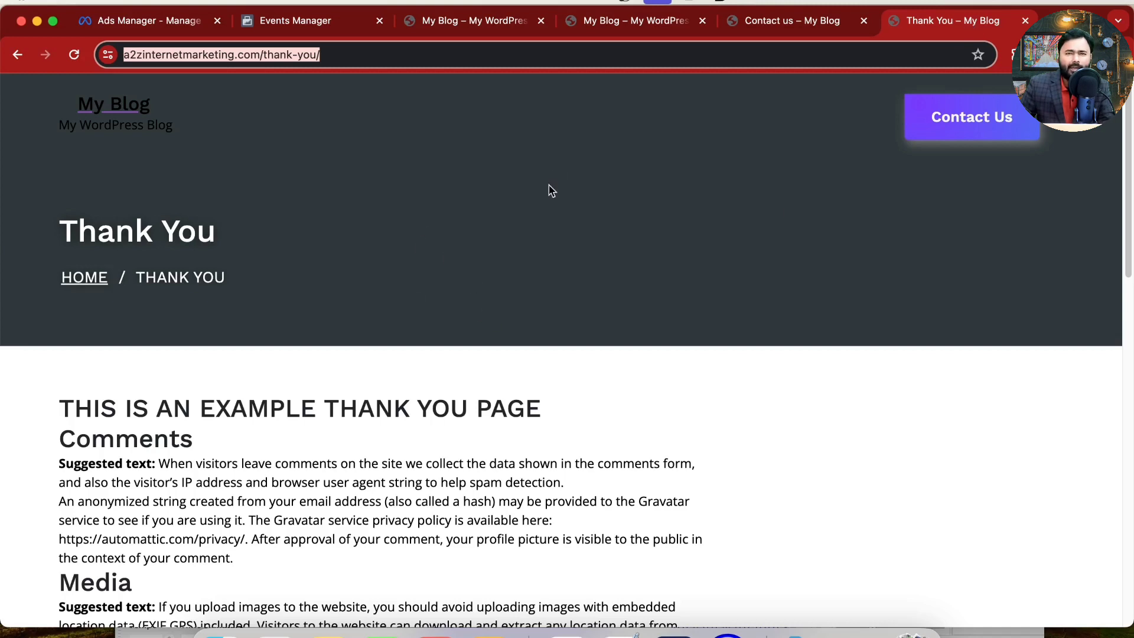
# Compare the Thank You page's URL with the one connected to the event setup tool in Events Manager.
pyautogui.hotkey('ctrl', 'shift', 'Tab')
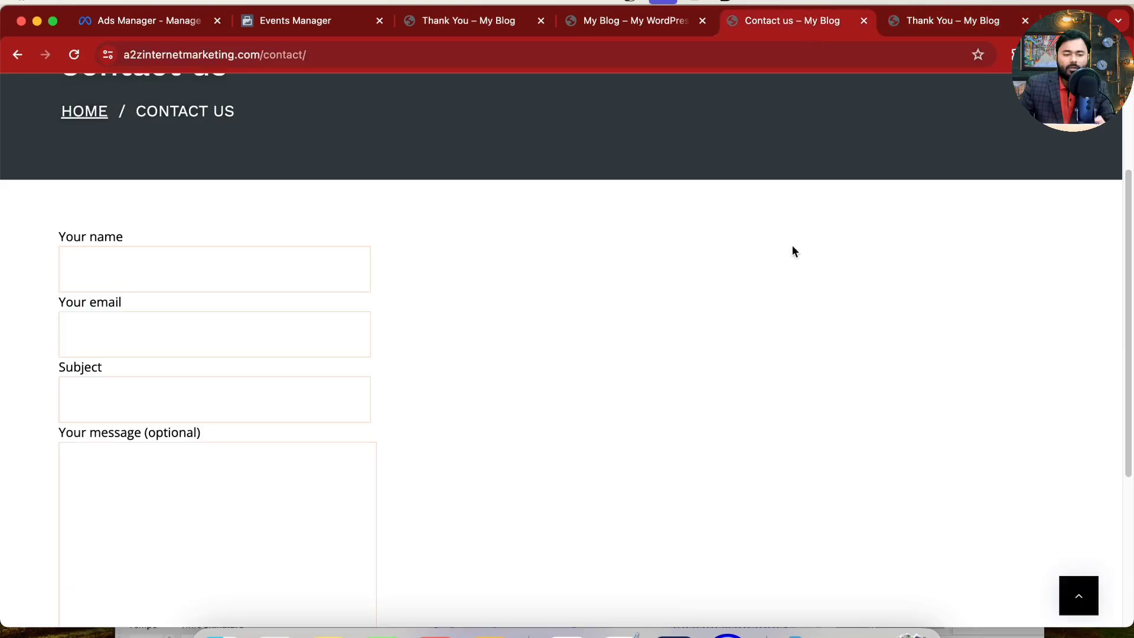
pyautogui.click(935, 34)
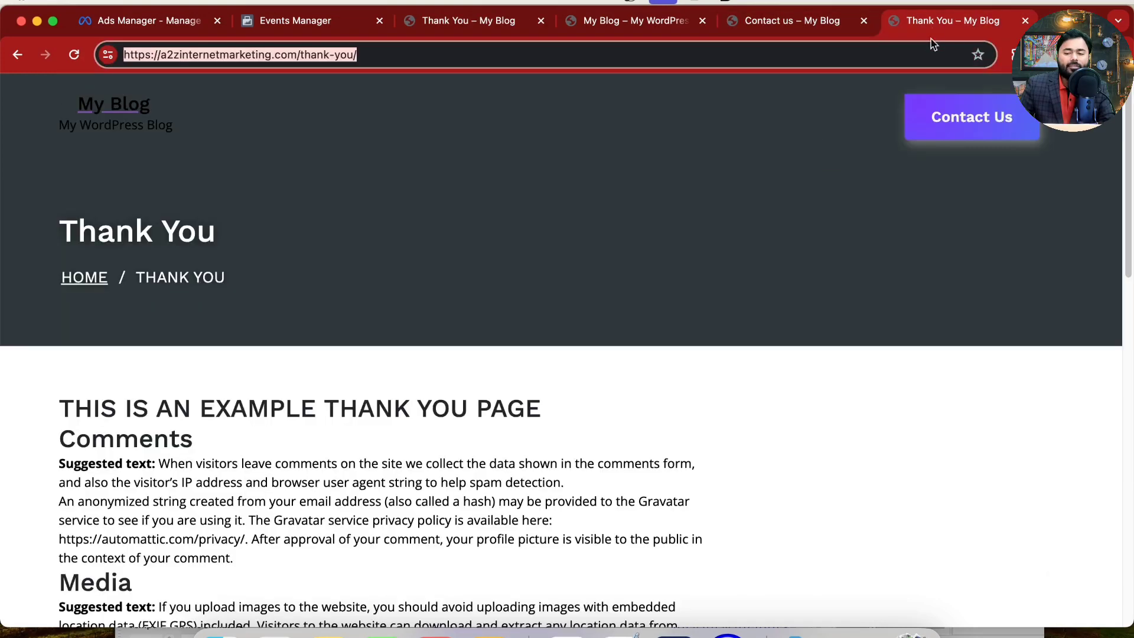
pyautogui.click(459, 28)
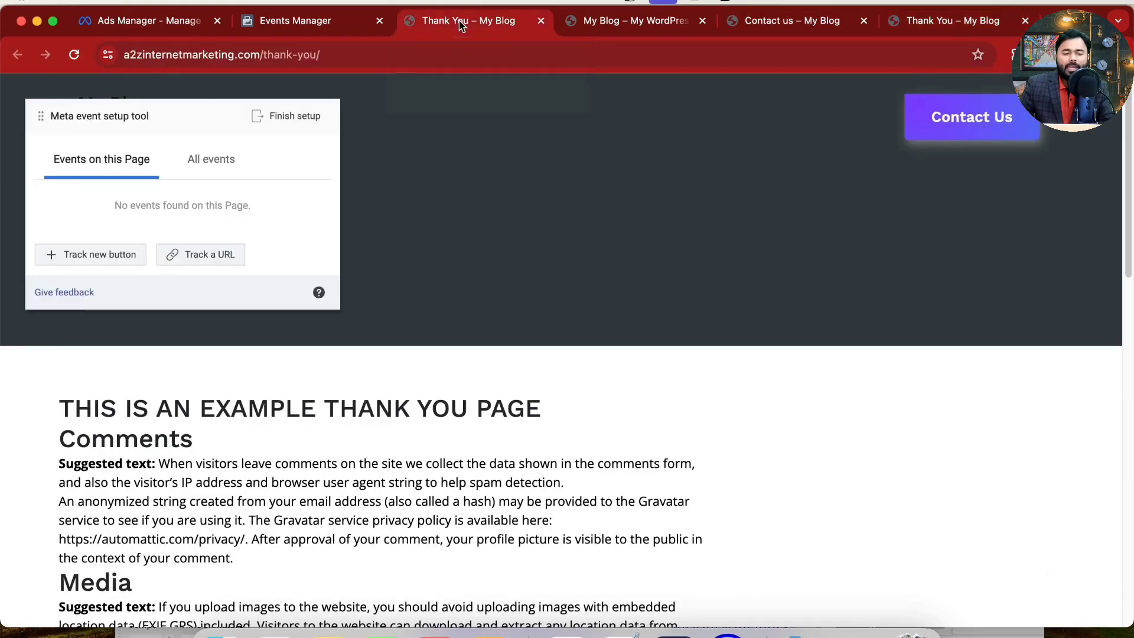
pyautogui.click(471, 58)
pyautogui.click(333, 22)
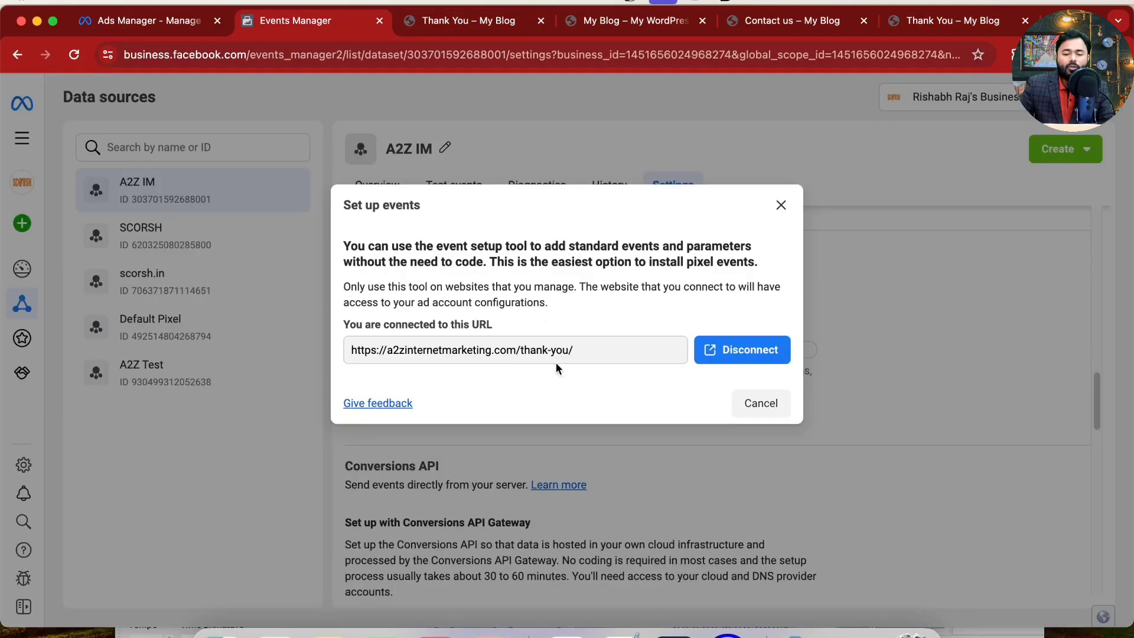
pyautogui.click(447, 34)
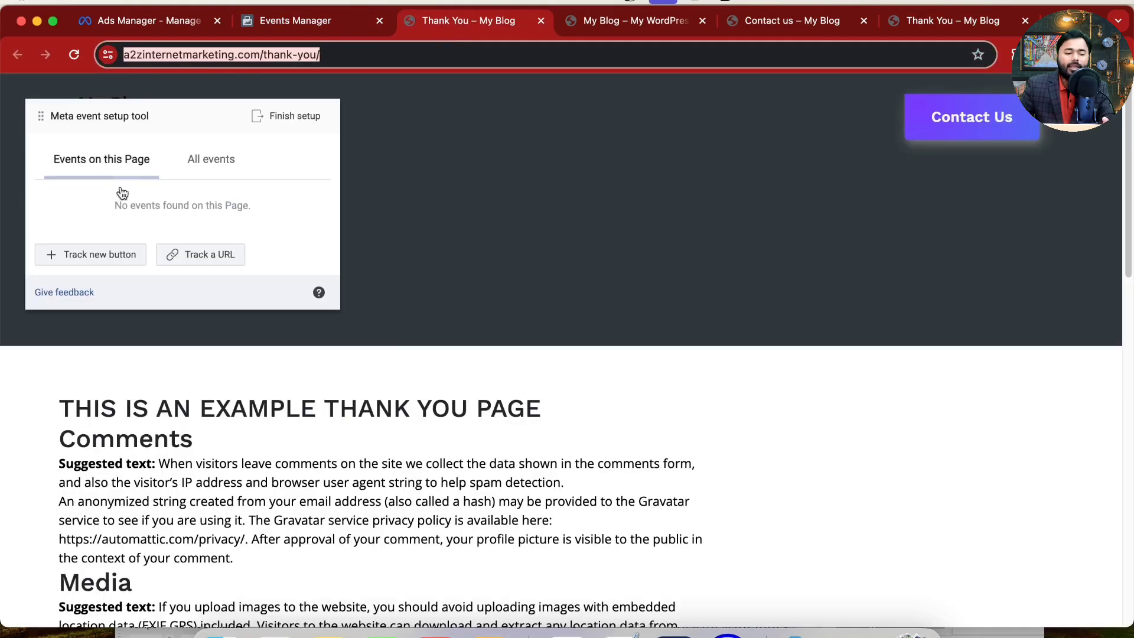
# Start a URL-based event for the Thank You page and check the connected URL in Events Manager.
pyautogui.click(202, 268)
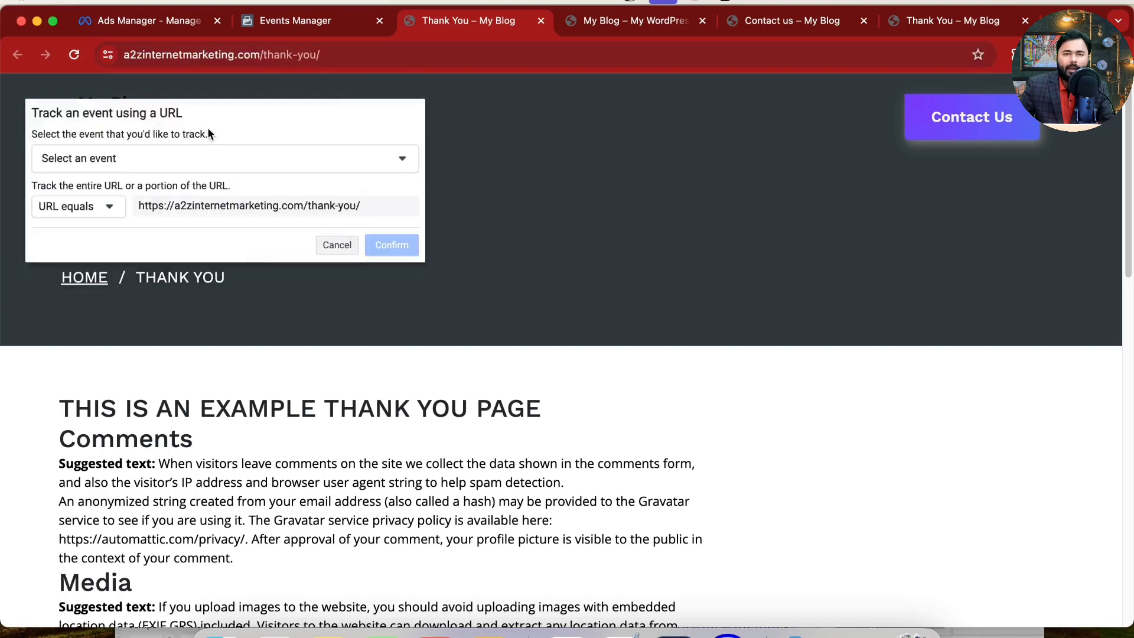
pyautogui.click(210, 158)
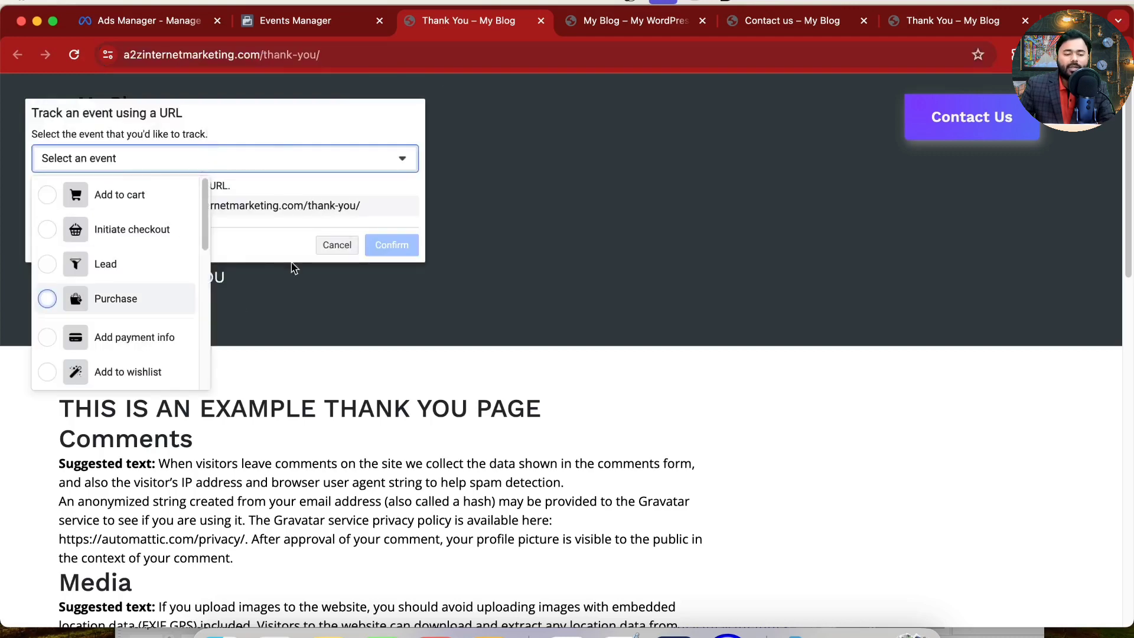
pyautogui.click(279, 123)
pyautogui.click(292, 21)
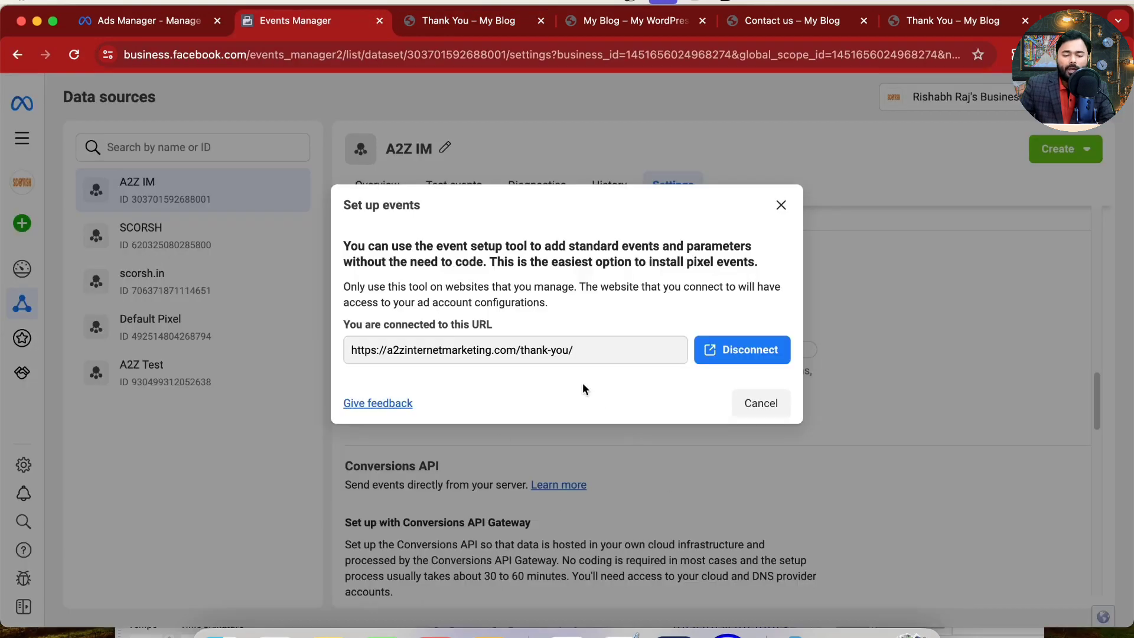
pyautogui.click(466, 23)
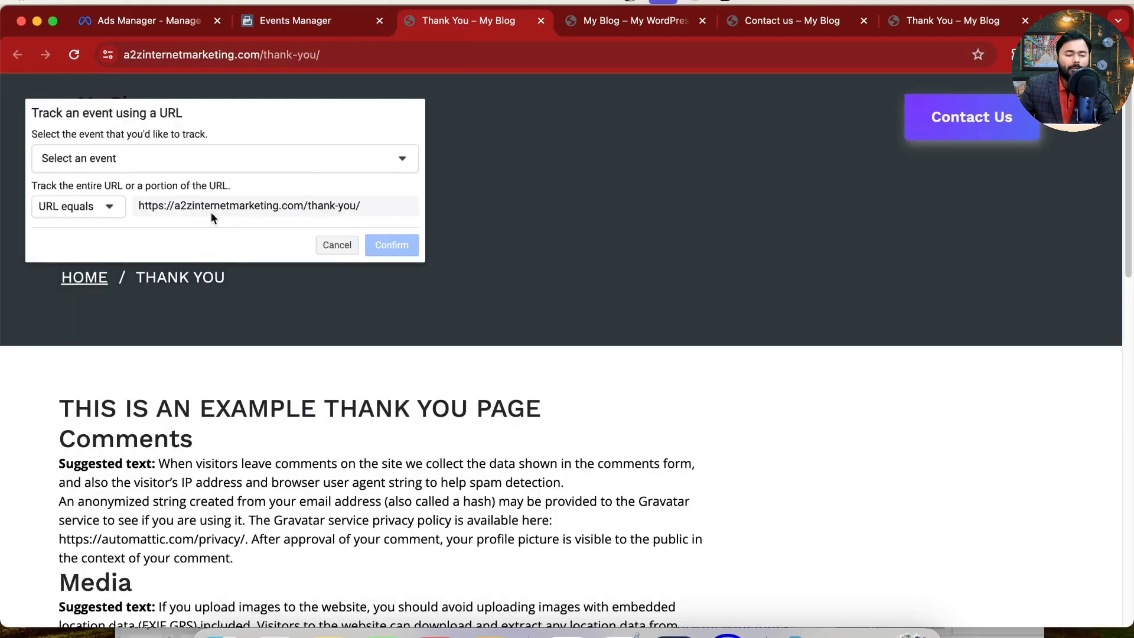
# Create a Lead event for the exact Thank You page URL without a value, and check it in the list of all events.
pyautogui.click(83, 207)
pyautogui.click(223, 118)
pyautogui.click(167, 170)
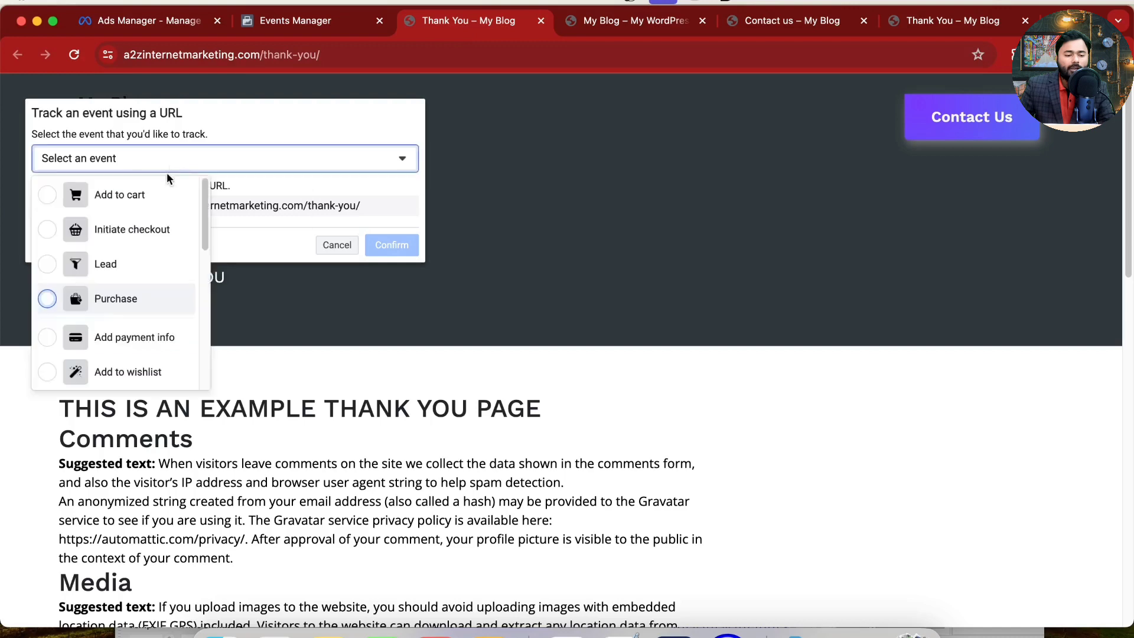
pyautogui.click(110, 269)
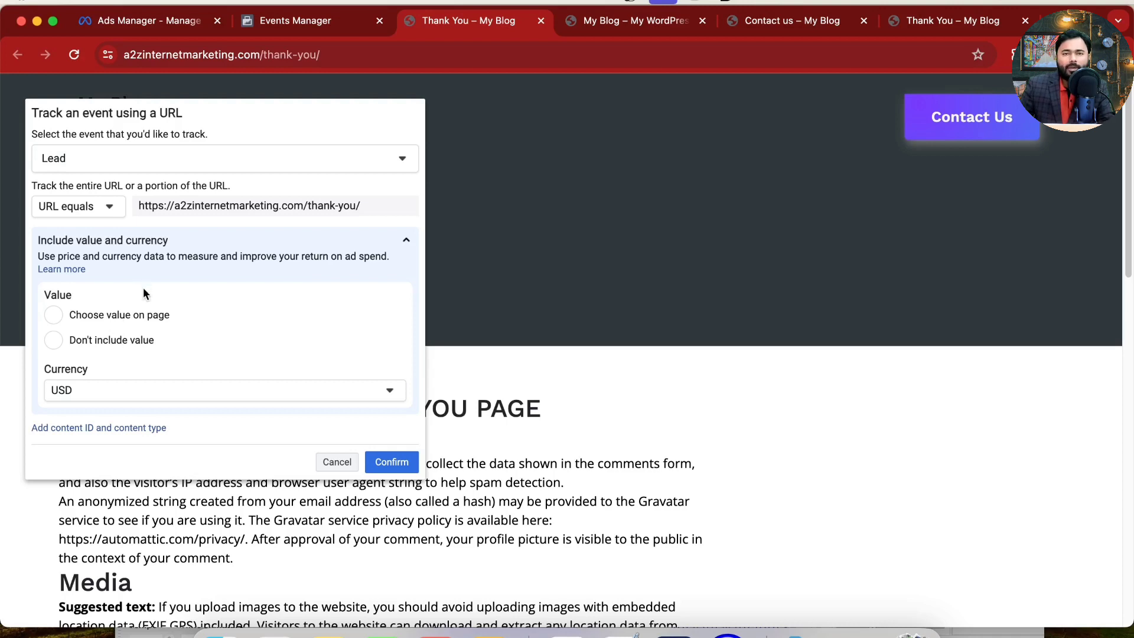
pyautogui.click(121, 343)
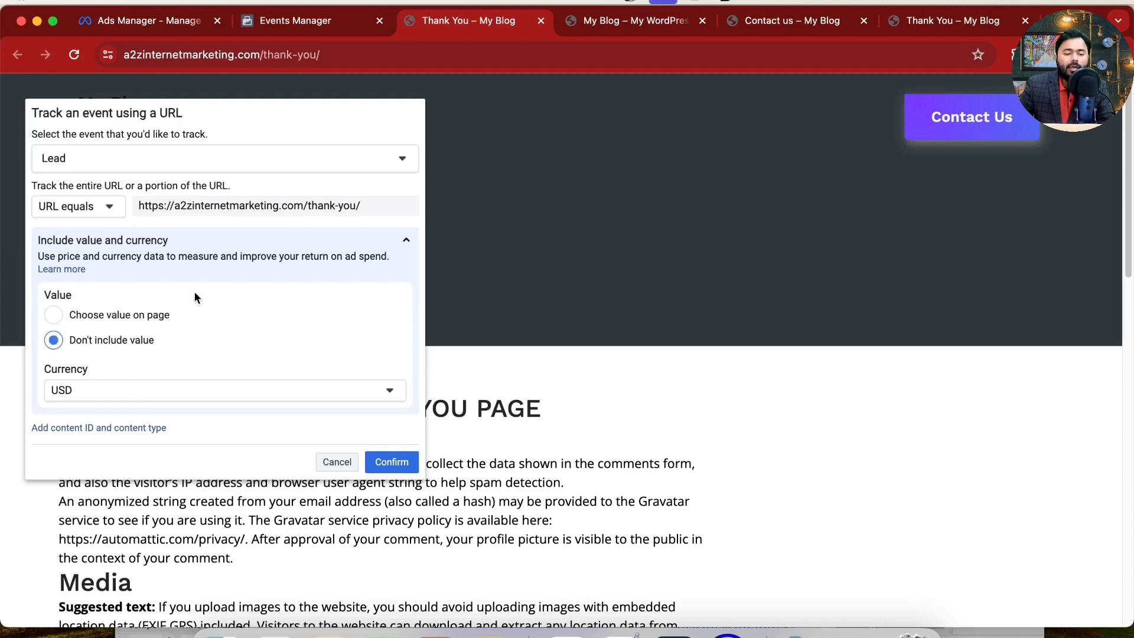
pyautogui.click(385, 464)
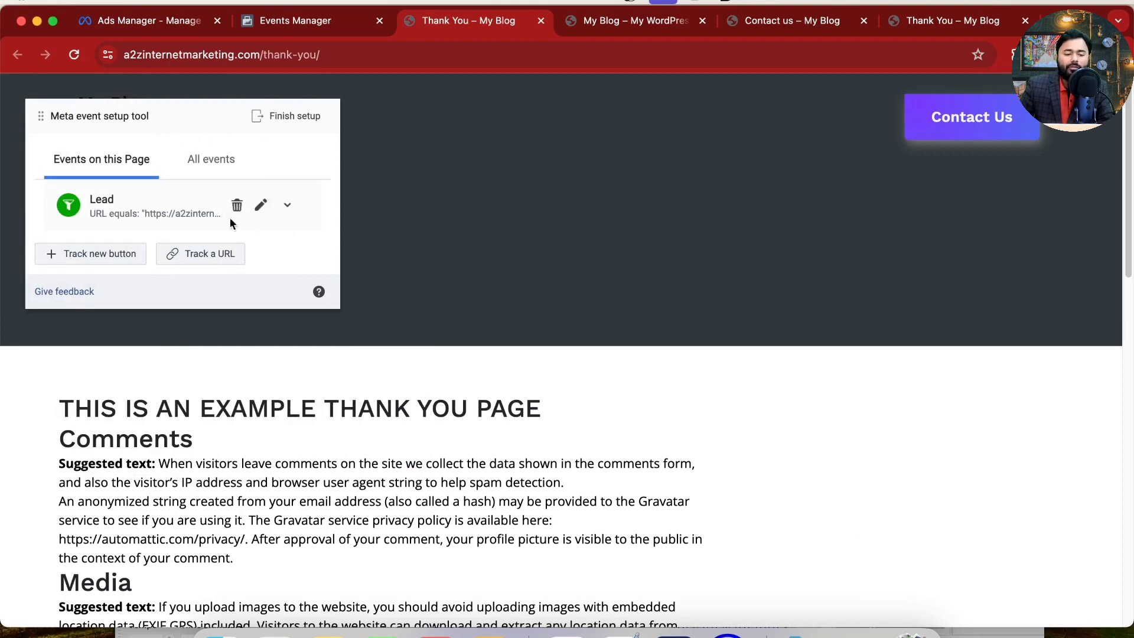
pyautogui.click(206, 165)
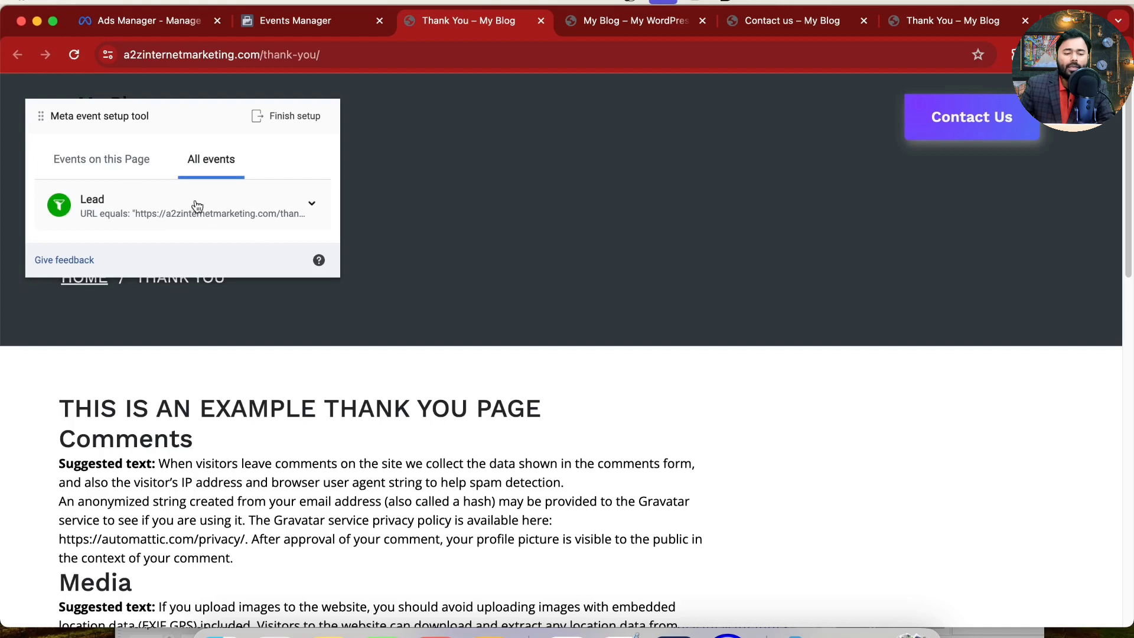
pyautogui.click(129, 161)
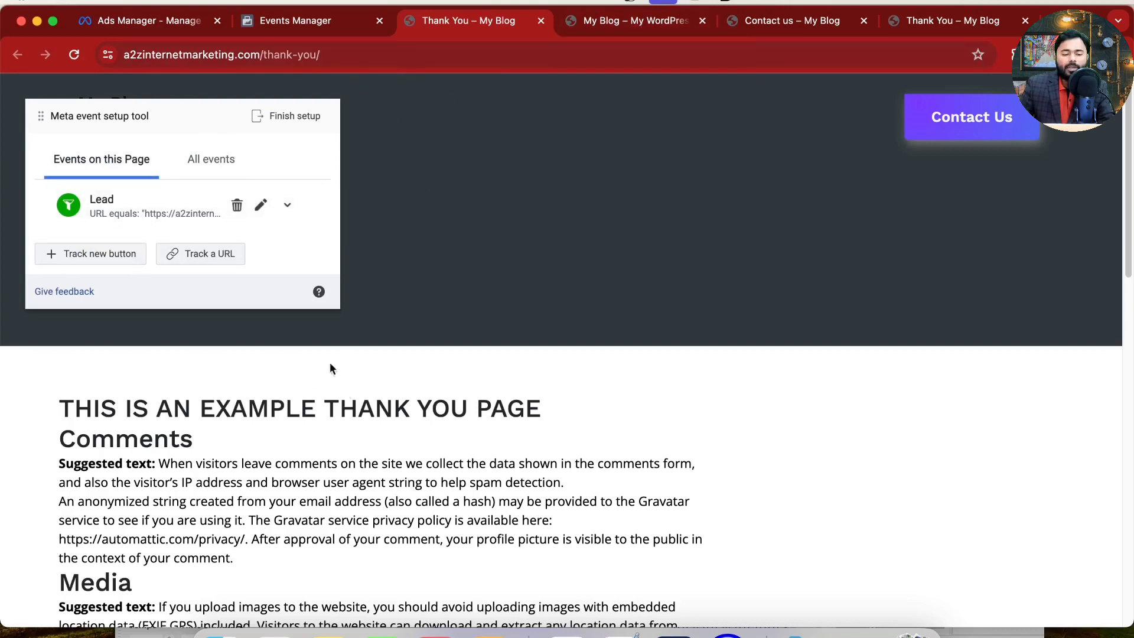
# Load the home page a2zinternetmarketing.com in place of the Thank You page where the event setup tool is active.
pyautogui.click(260, 61)
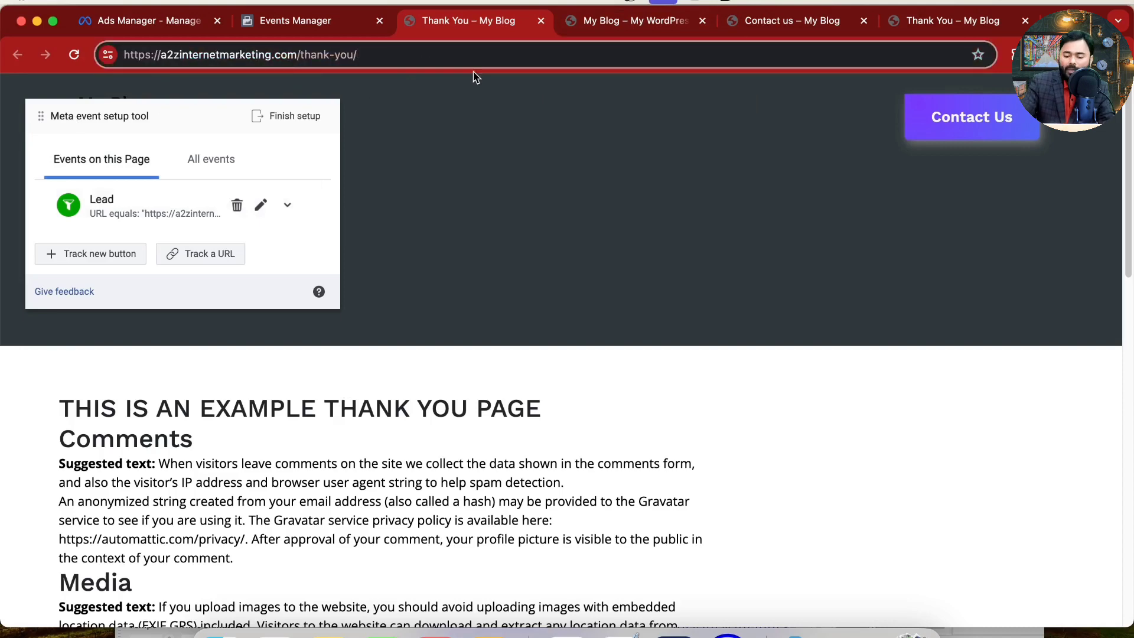
pyautogui.press('BackSpace')
pyautogui.press('BackSpace')
pyautogui.press('BackSpace')
pyautogui.press('BackSpace')
pyautogui.press('BackSpace')
pyautogui.press('BackSpace')
pyautogui.press('BackSpace')
pyautogui.press('BackSpace')
pyautogui.press('BackSpace')
pyautogui.press('BackSpace')
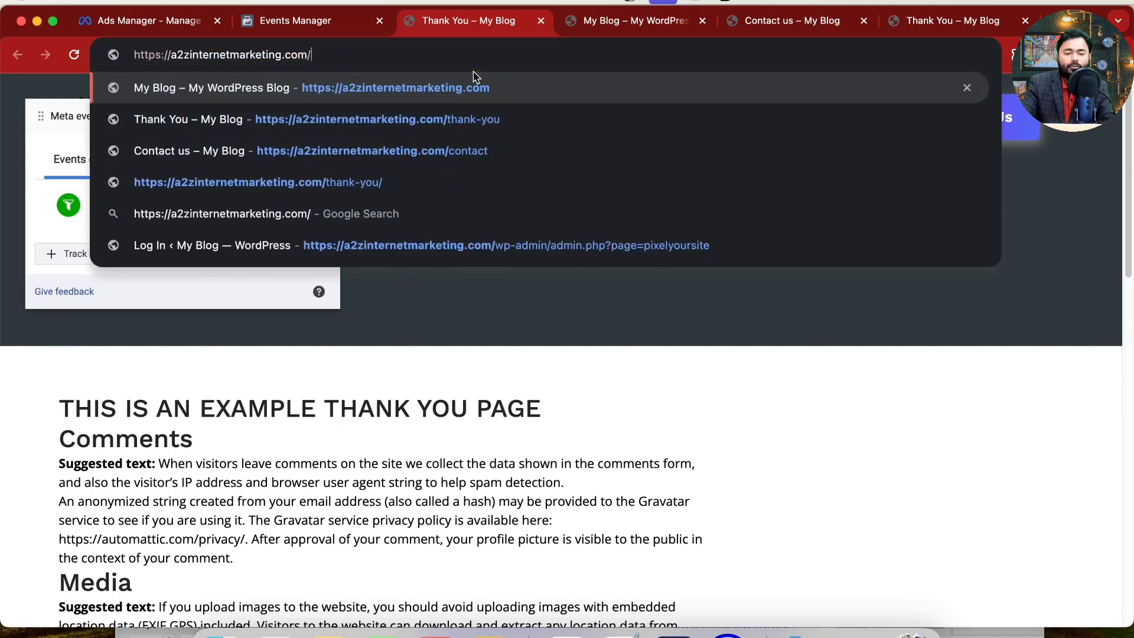
pyautogui.press('Return')
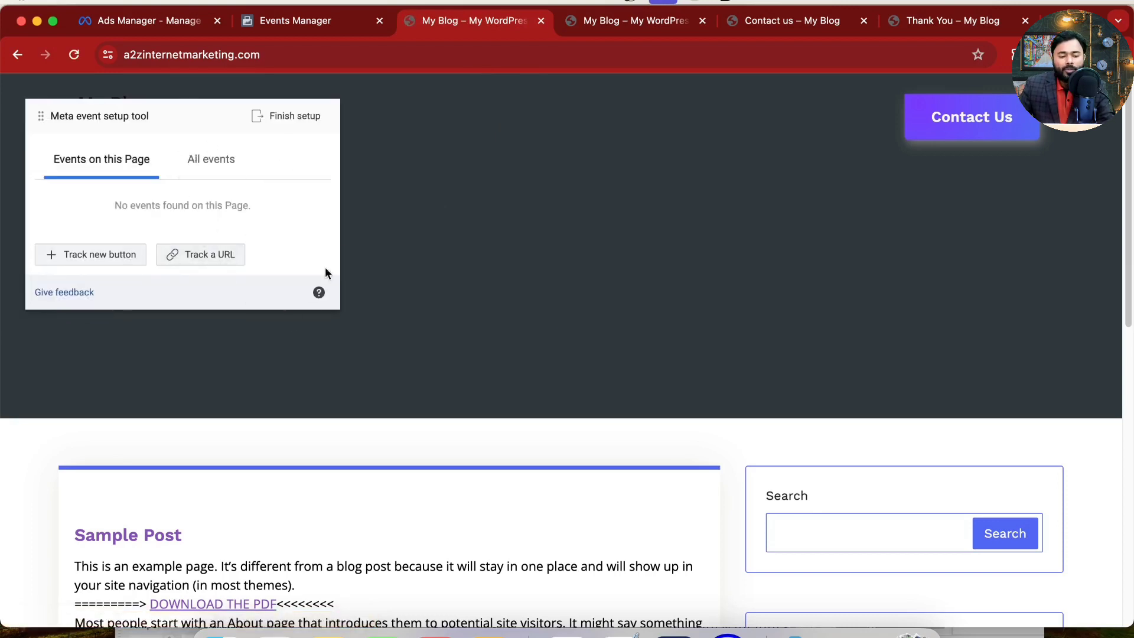
# Start tracking a new button on the home page and pick the "DOWNLOAD THE PDF" link in the sample post.
pyautogui.scroll(-3, 405, 491)
pyautogui.scroll(-2, 405, 494)
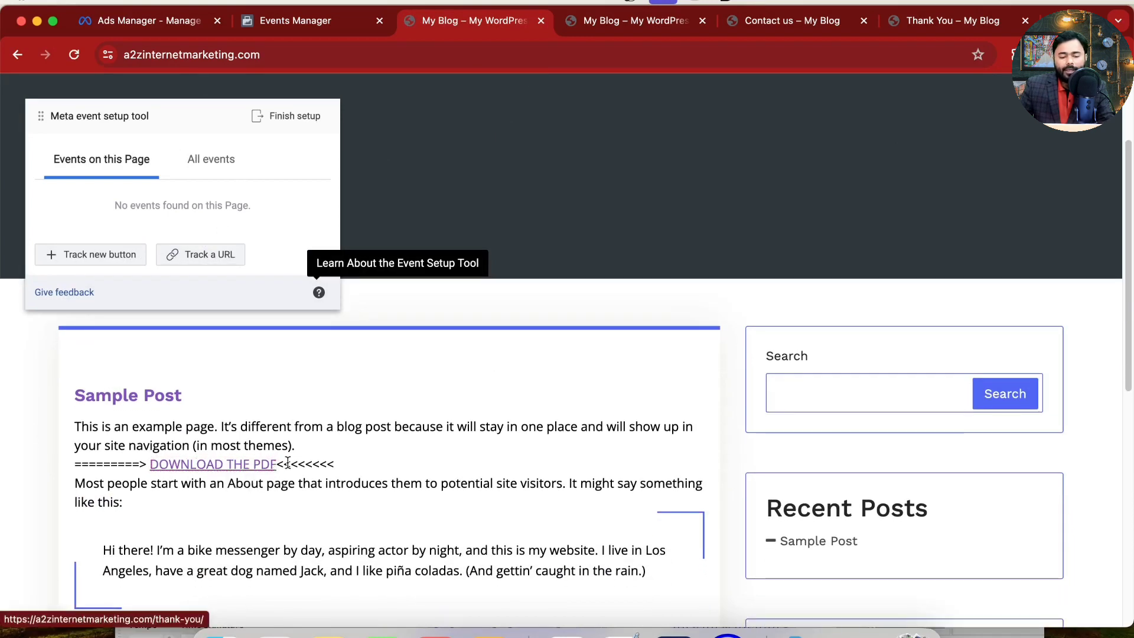
pyautogui.scroll(-1, 238, 447)
pyautogui.scroll(-1, 238, 447)
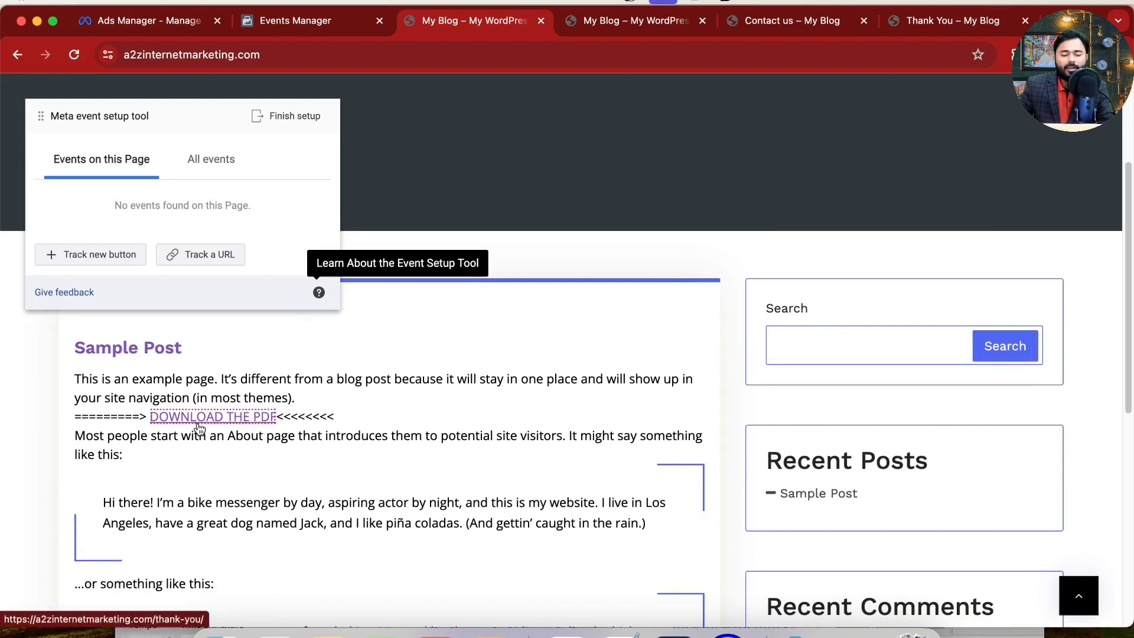
pyautogui.click(106, 255)
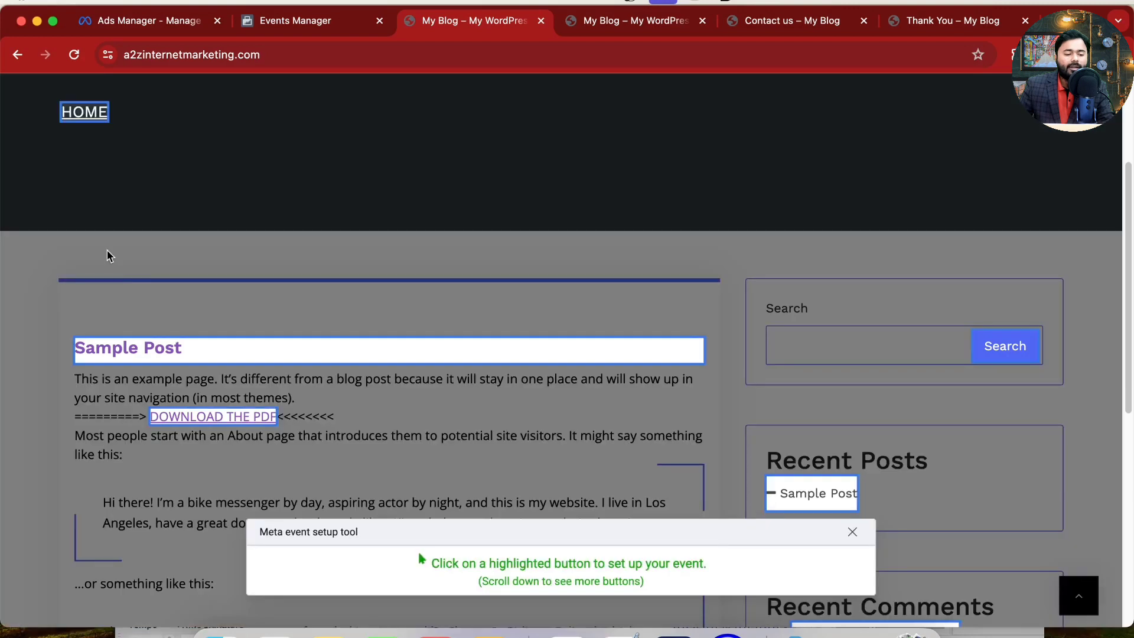
pyautogui.scroll(-3, 482, 349)
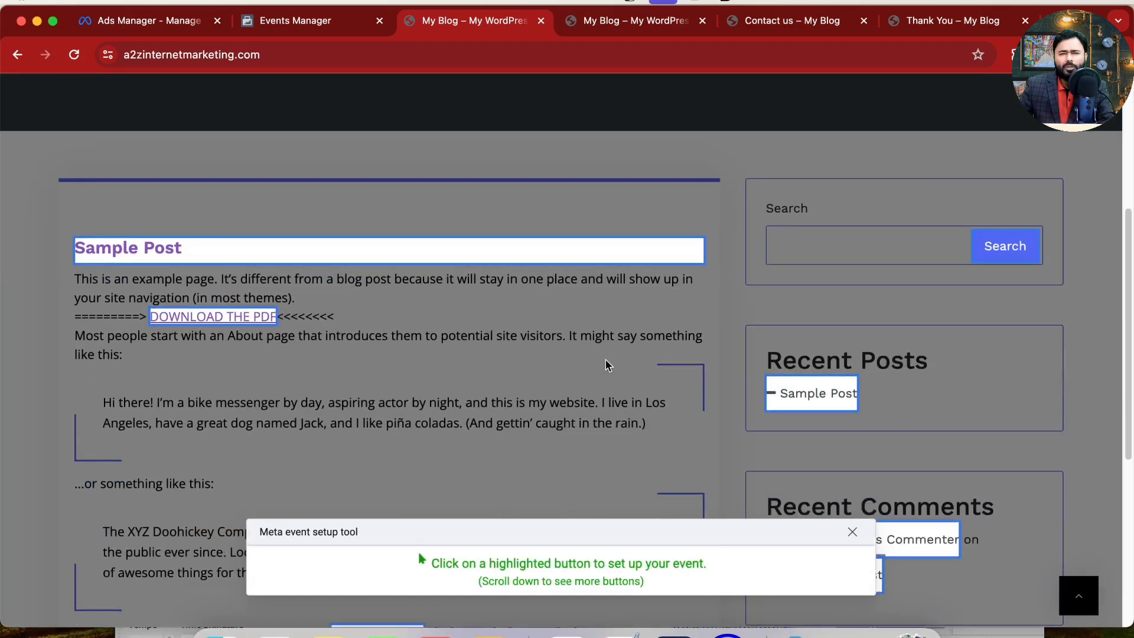
pyautogui.scroll(-10, 605, 359)
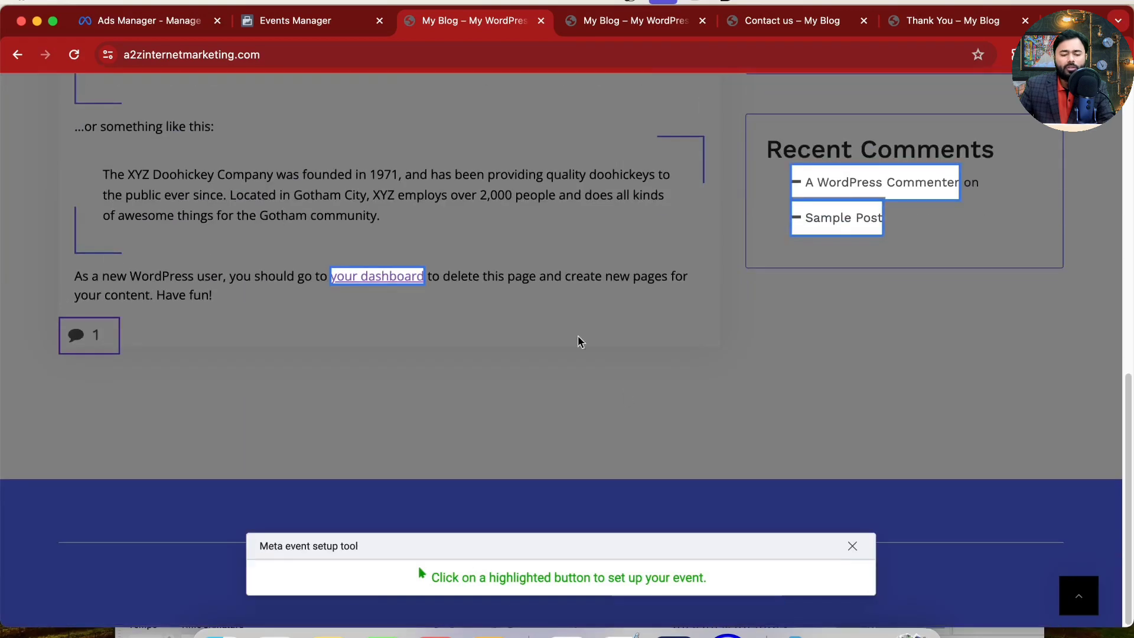
pyautogui.scroll(10, 555, 333)
pyautogui.scroll(-2, 541, 337)
pyautogui.scroll(-5, 568, 346)
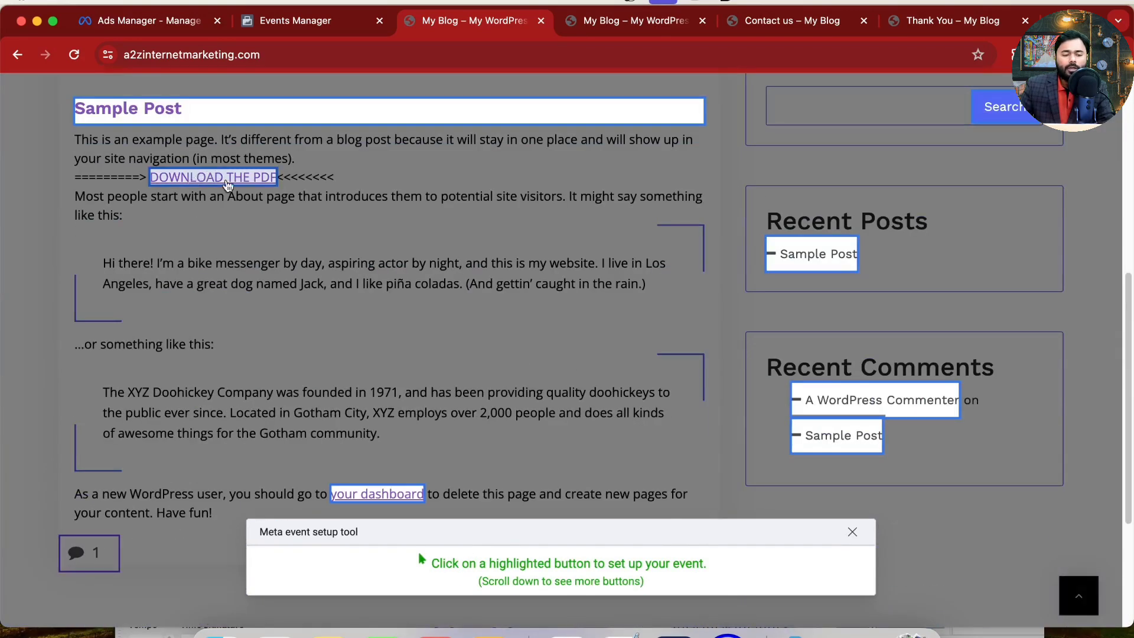
pyautogui.click(205, 179)
pyautogui.scroll(3, 241, 277)
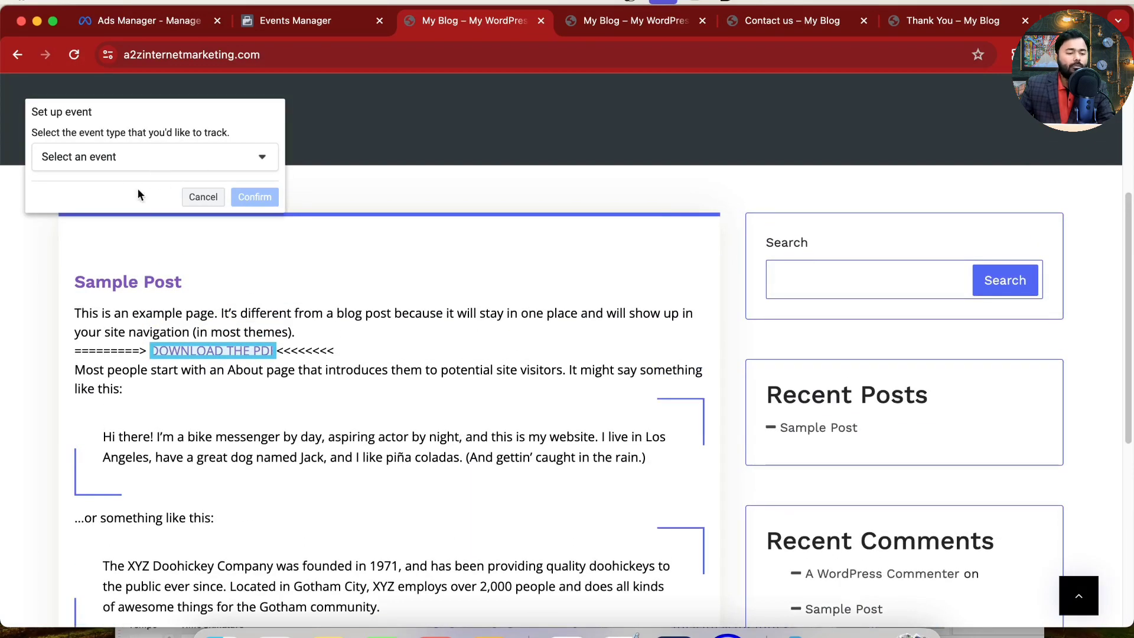
# Set the download link's event type to Lead, exclude the value, keep USD as currency, and confirm the event.
pyautogui.click(155, 156)
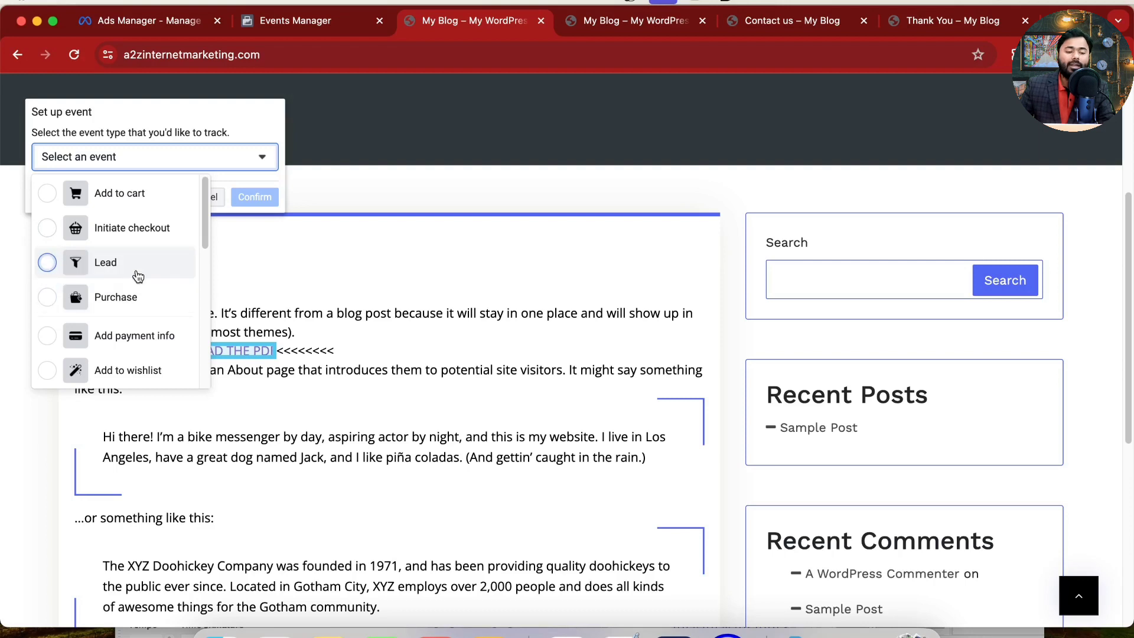
pyautogui.click(139, 276)
pyautogui.click(121, 319)
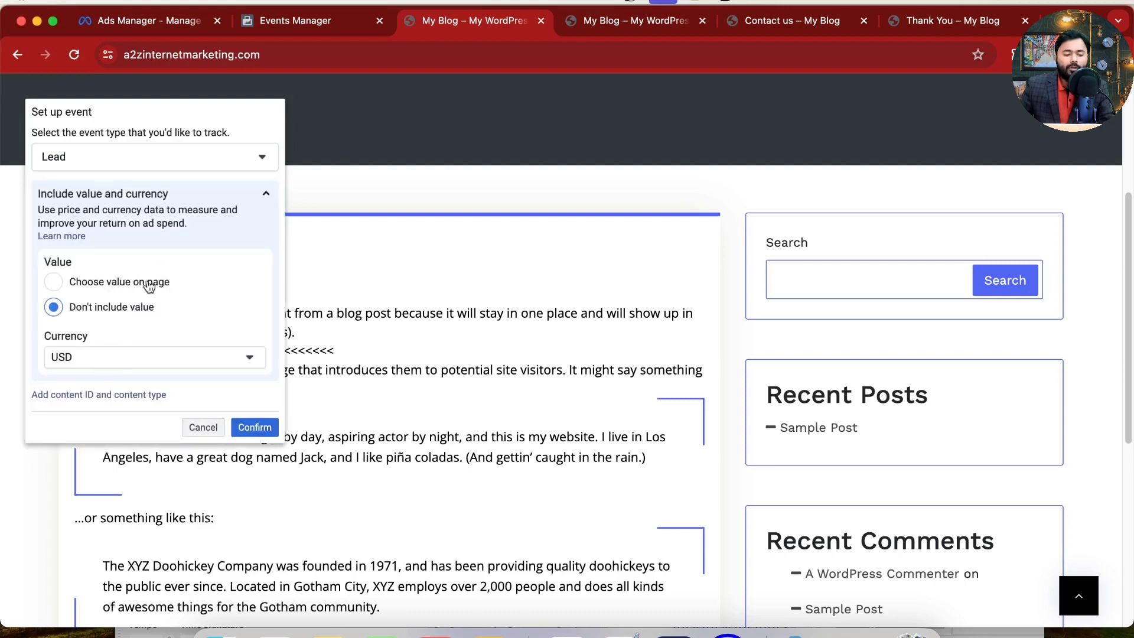
pyautogui.click(101, 360)
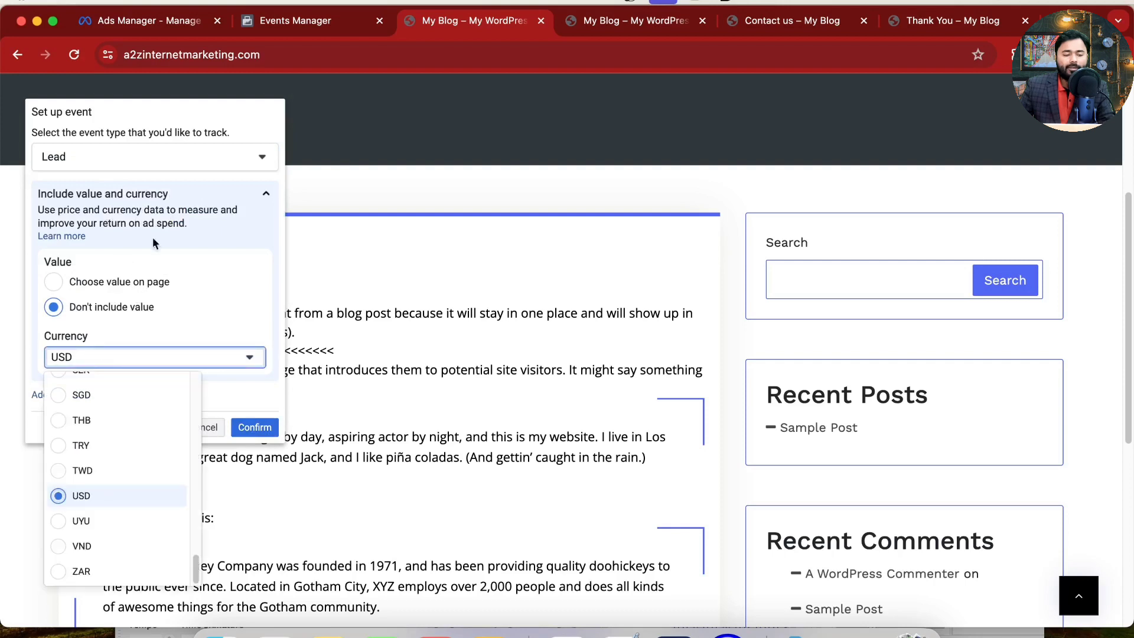
pyautogui.click(166, 189)
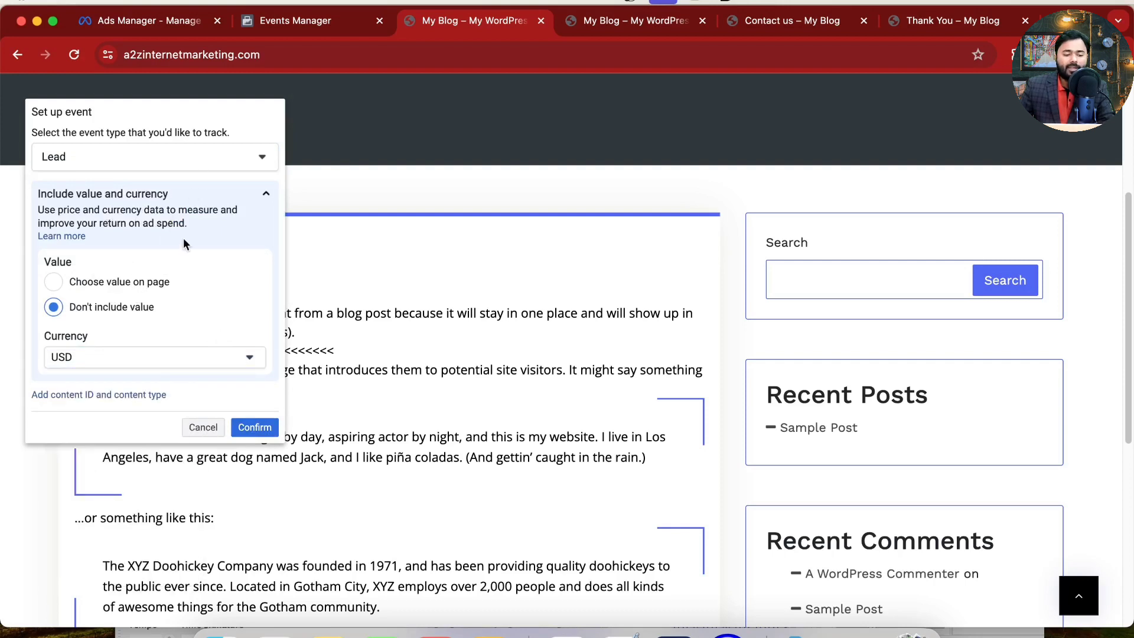
pyautogui.click(247, 424)
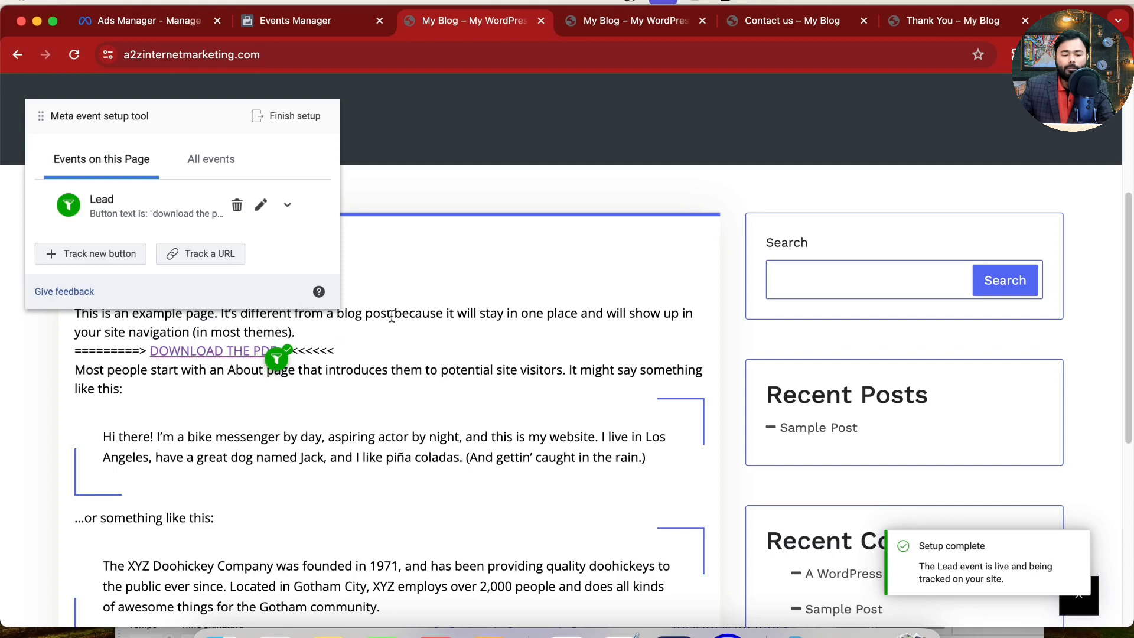
# Review the list of all events and look through the home page for other elements to track.
pyautogui.click(214, 160)
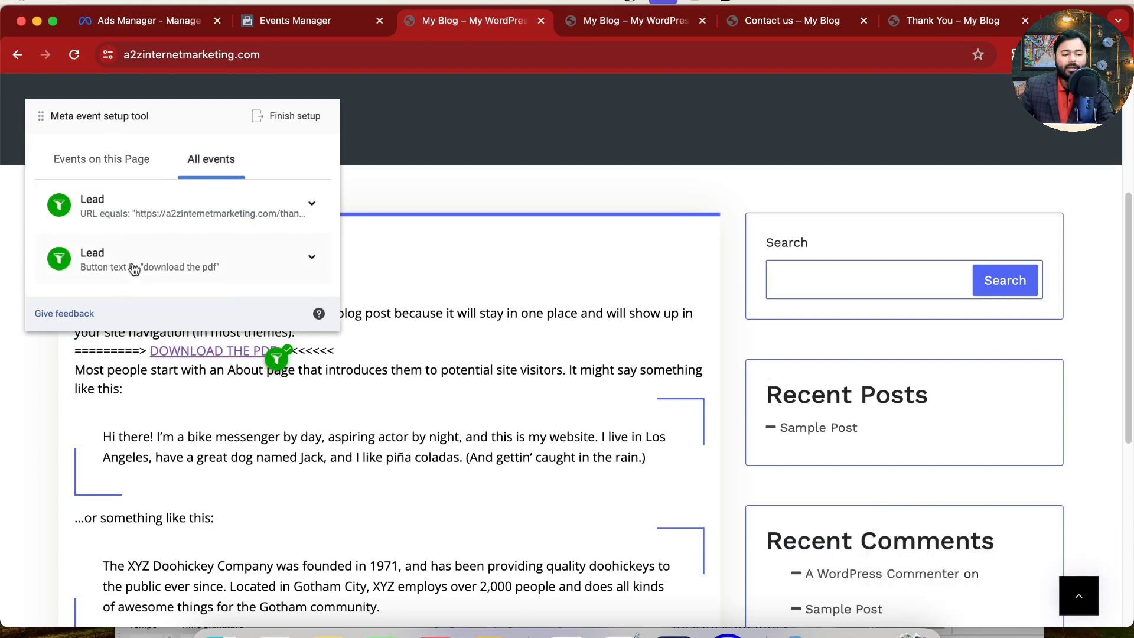
pyautogui.click(109, 163)
pyautogui.scroll(-6, 390, 340)
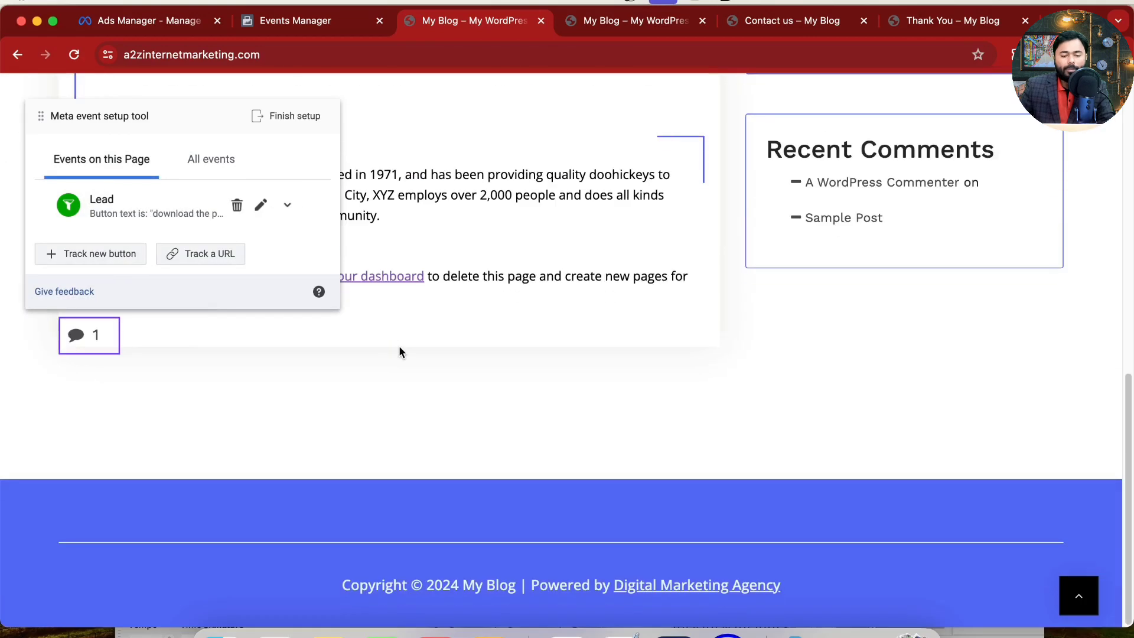
pyautogui.scroll(5, 399, 345)
pyautogui.scroll(-3, 401, 345)
pyautogui.scroll(-1, 401, 345)
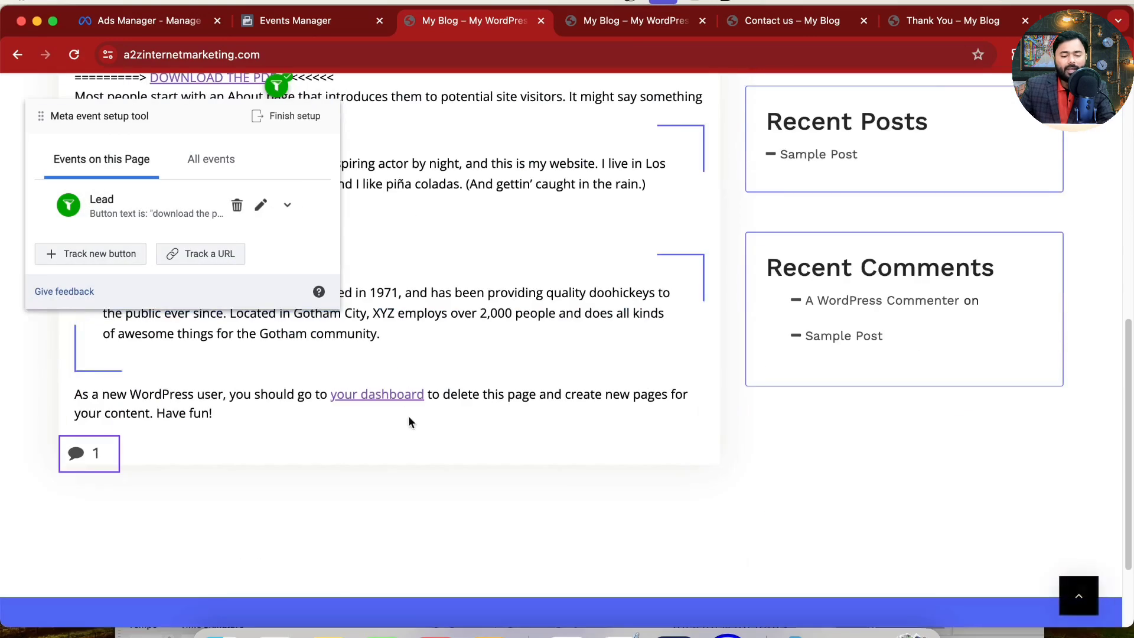
pyautogui.scroll(9, 537, 398)
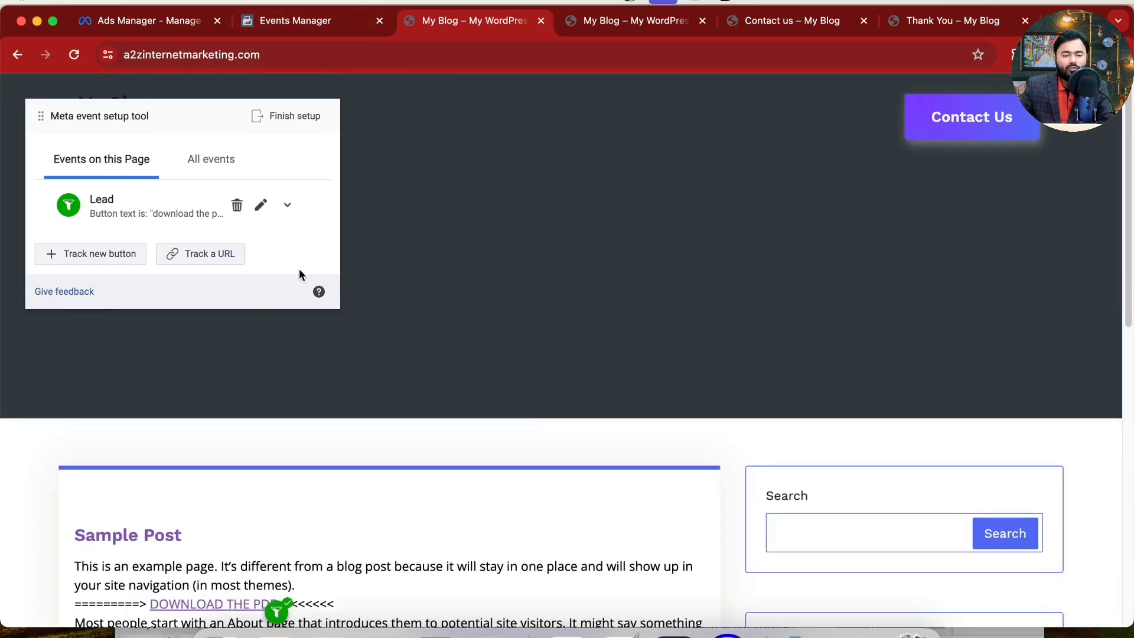
# Finish the event setup with both Lead events and submit feedback that the tool was helpful.
pyautogui.click(294, 117)
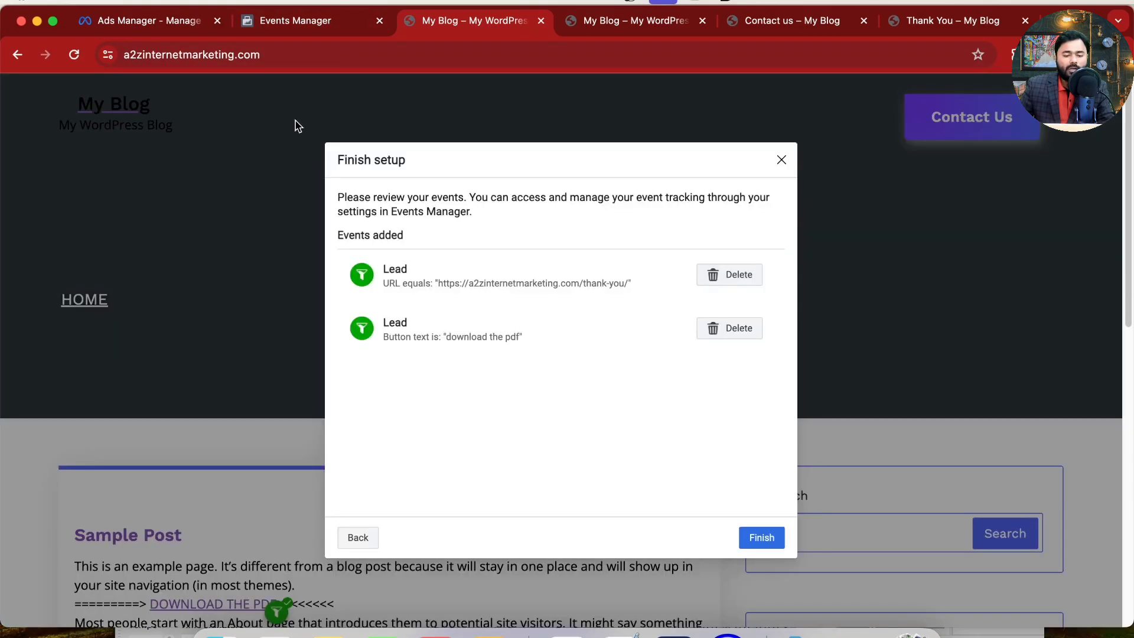
pyautogui.click(761, 535)
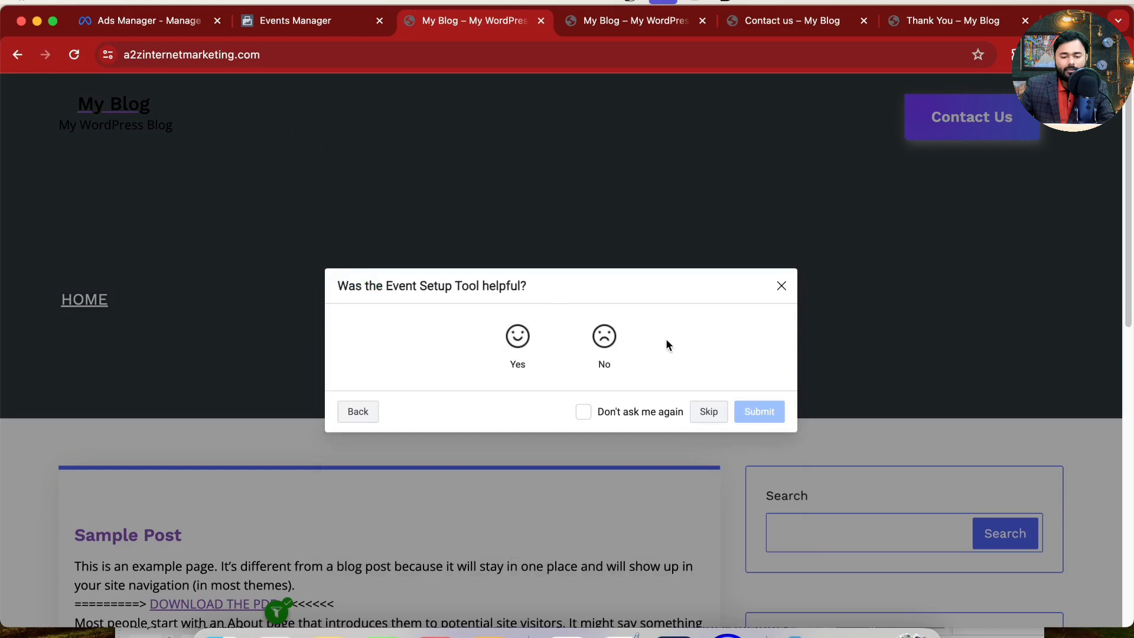
pyautogui.click(517, 337)
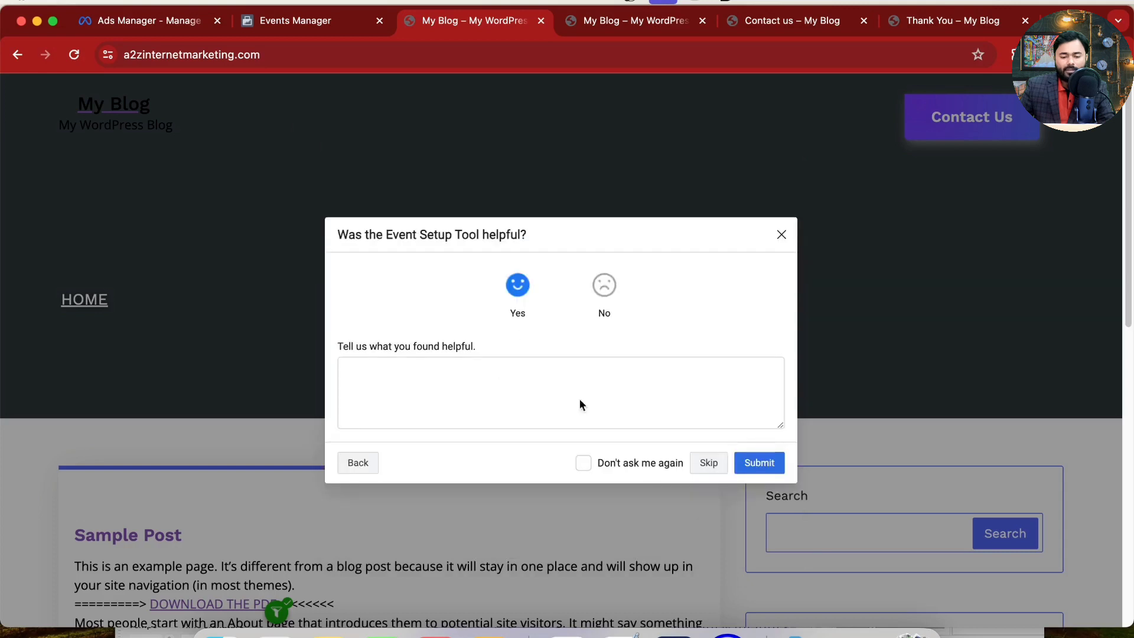
pyautogui.click(759, 466)
pyautogui.click(753, 436)
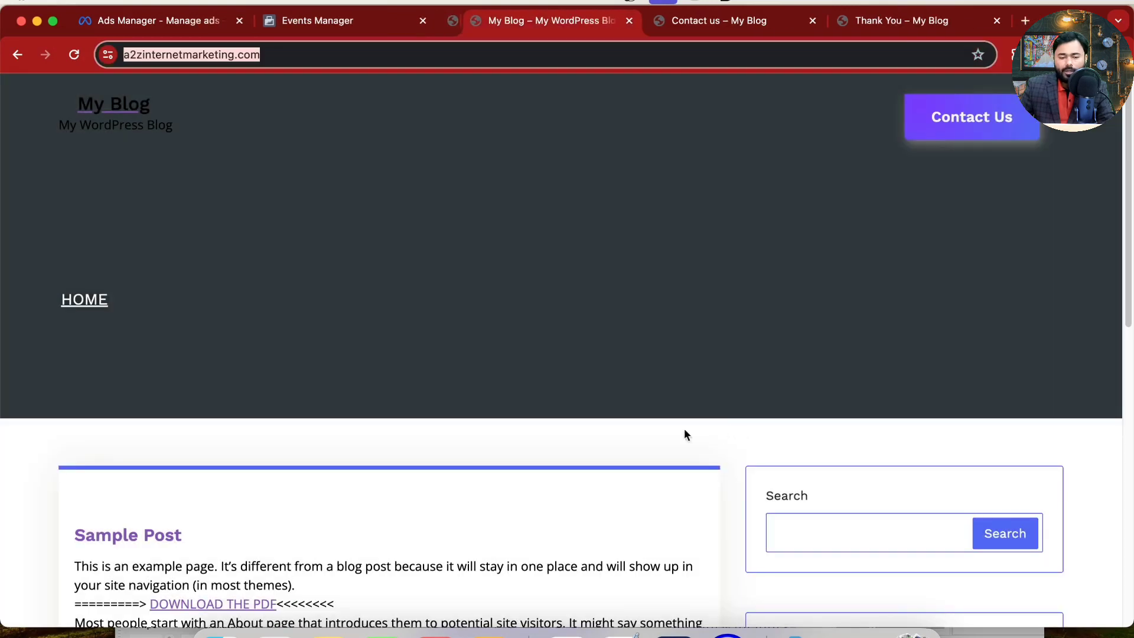
# Check the pixel's event settings in Events Manager and reload the site's home page.
pyautogui.click(354, 21)
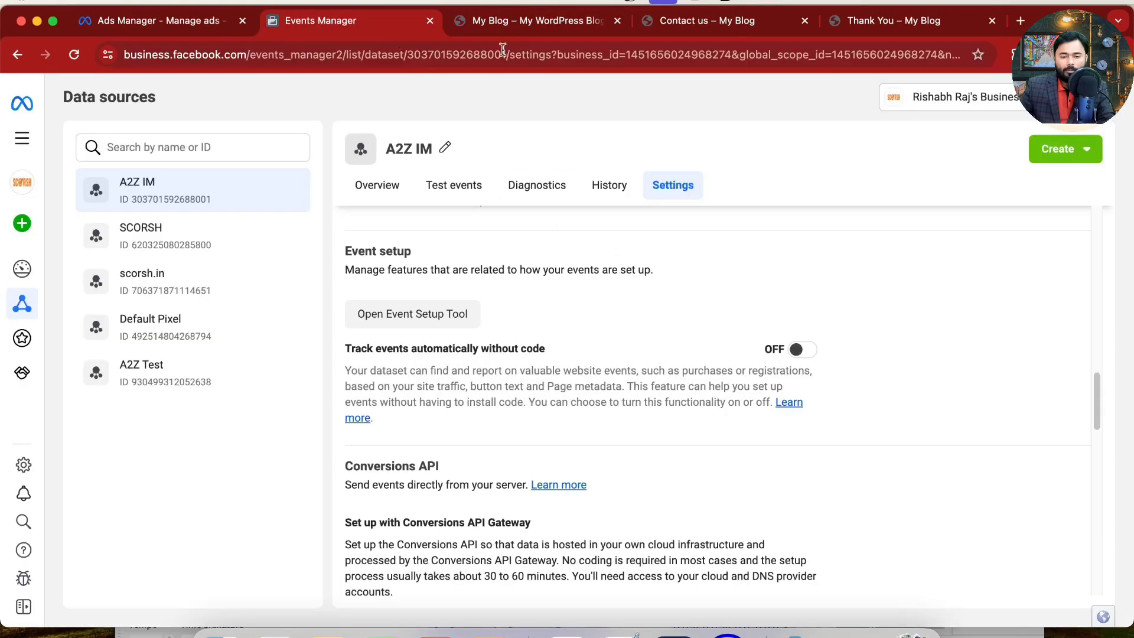
pyautogui.click(519, 21)
pyautogui.press('Return')
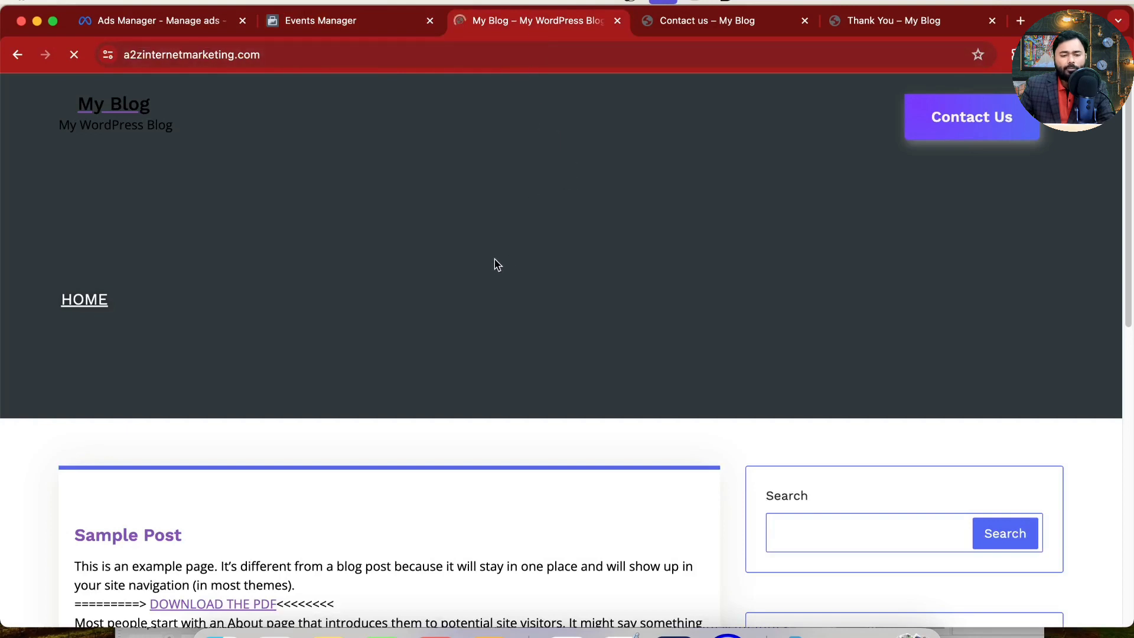
# Return to Events Manager and open the A2Z IM pixel's overview to look at its event activity.
pyautogui.click(371, 21)
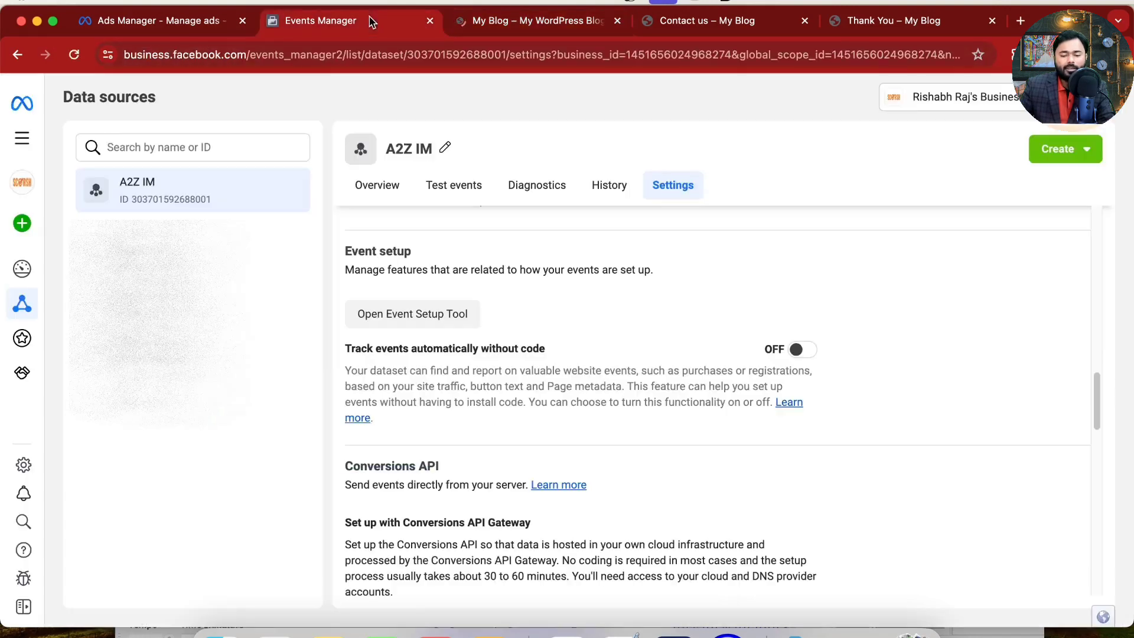
pyautogui.scroll(-10, 475, 310)
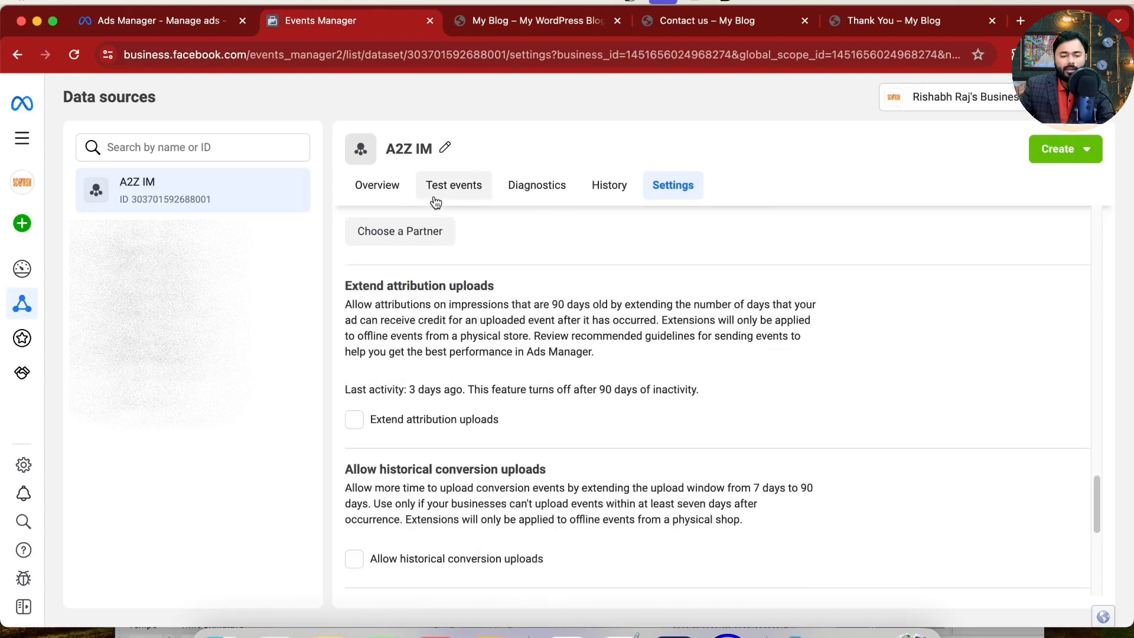
pyautogui.click(414, 182)
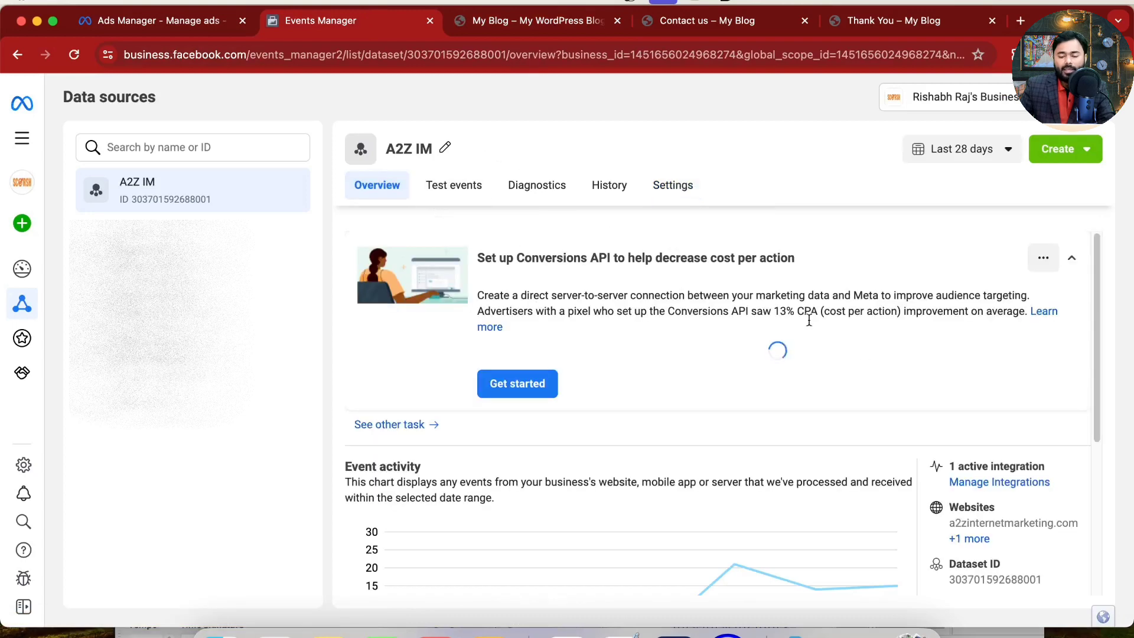
pyautogui.scroll(-3, 945, 355)
# Trigger the Lead events by following the home page's DOWNLOAD THE PDF link to the Thank You page, and return to the home page.
pyautogui.click(557, 24)
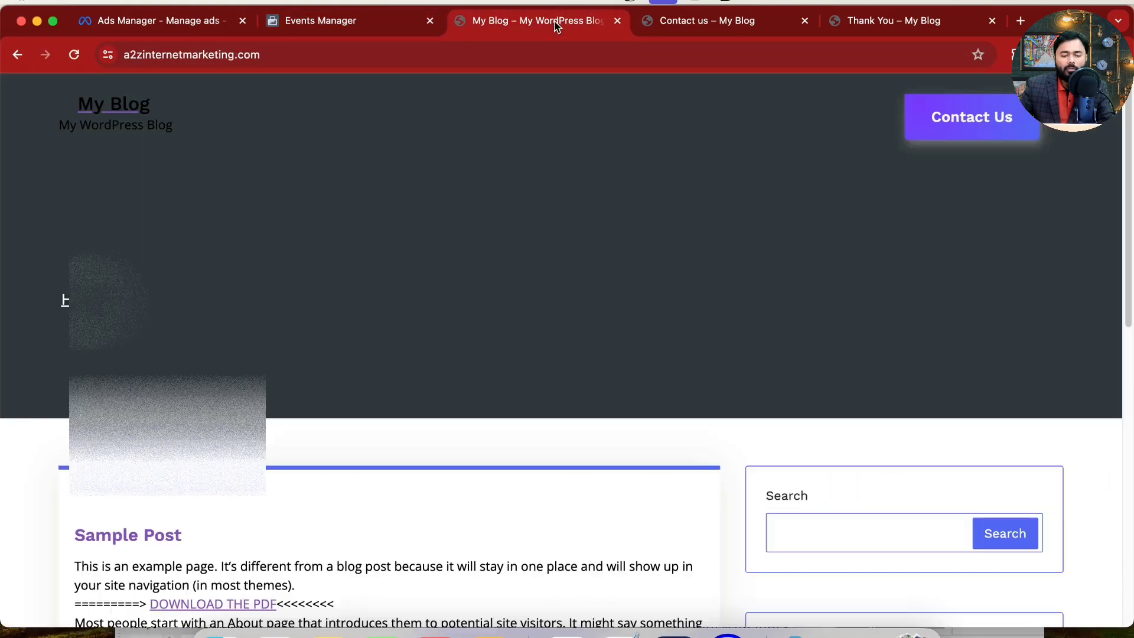
pyautogui.scroll(-5, 529, 301)
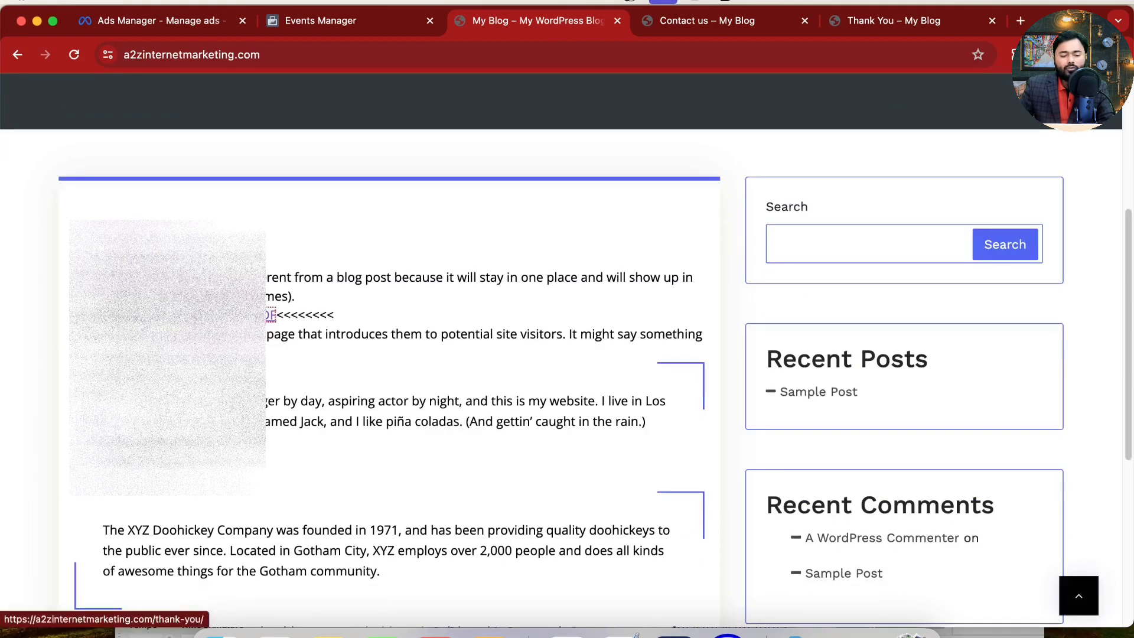
pyautogui.click(271, 315)
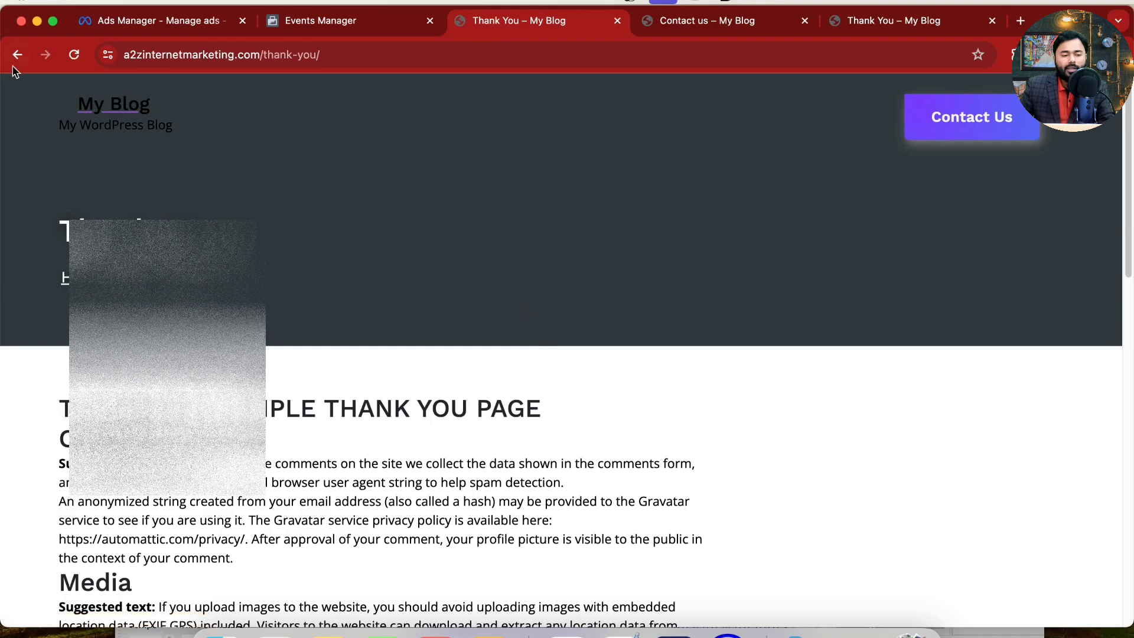
pyautogui.click(18, 54)
# Examine the activity charts of the PageView and Contact events in the pixel's overview, and collapse the Contact event.
pyautogui.click(350, 25)
pyautogui.scroll(-2, 892, 283)
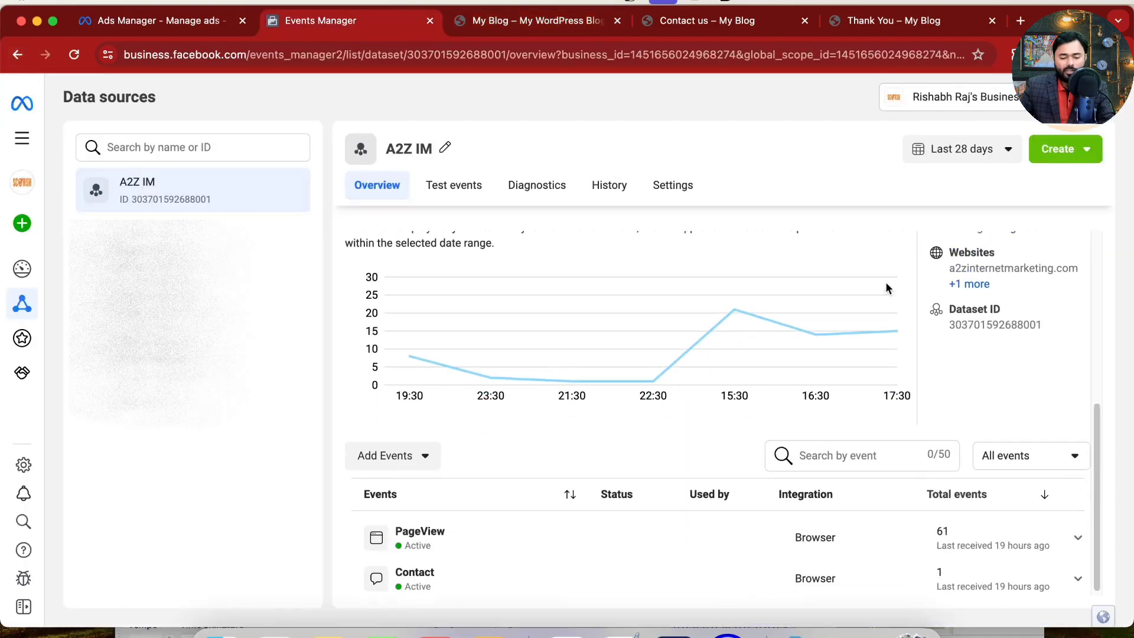
pyautogui.click(479, 533)
pyautogui.scroll(-4, 615, 471)
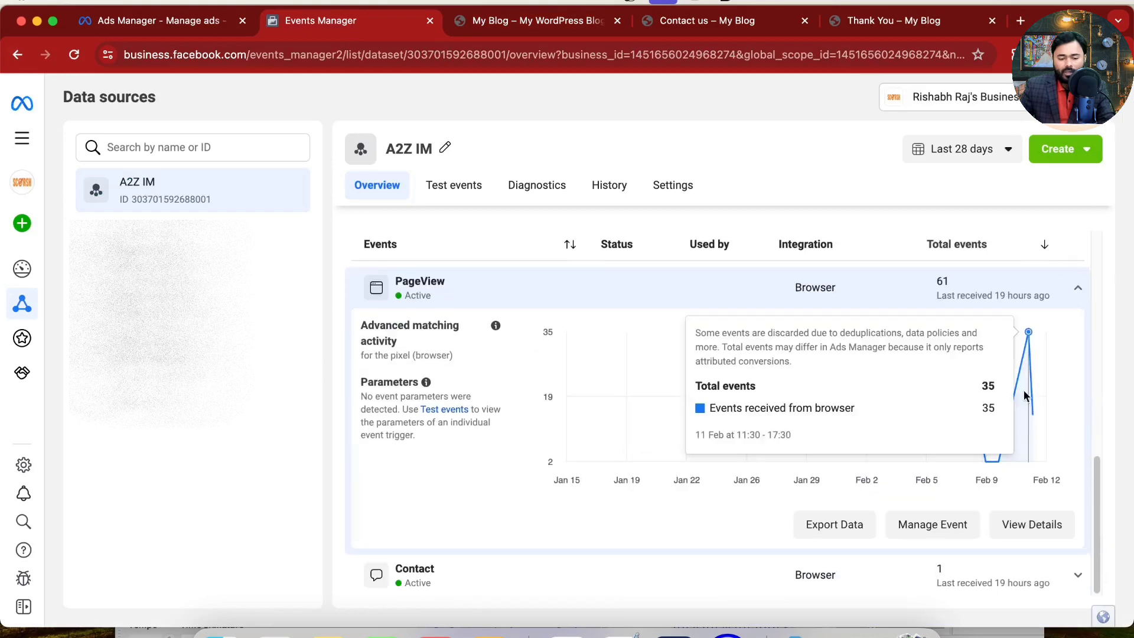
pyautogui.click(508, 572)
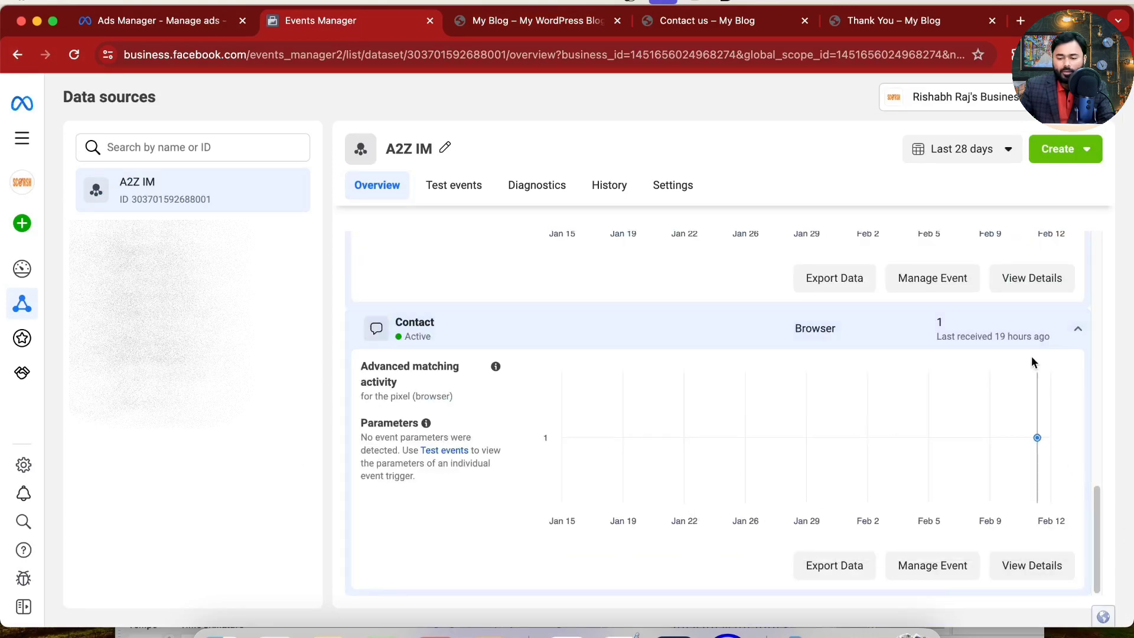
pyautogui.scroll(1, 1010, 420)
pyautogui.scroll(4, 1011, 413)
pyautogui.scroll(-3, 1019, 526)
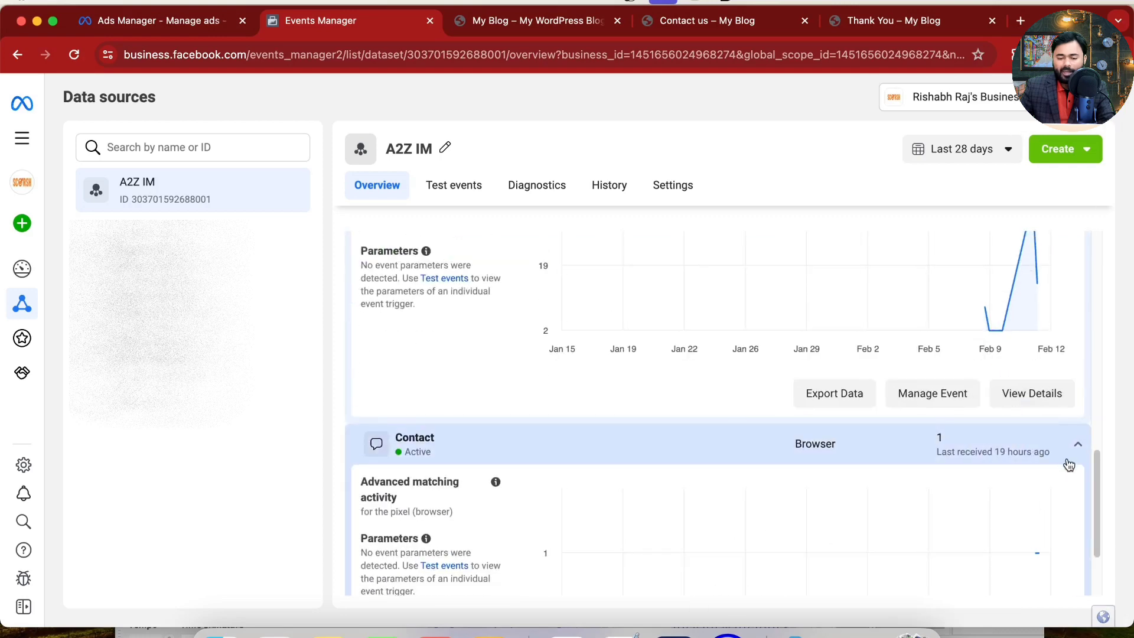
pyautogui.click(1074, 461)
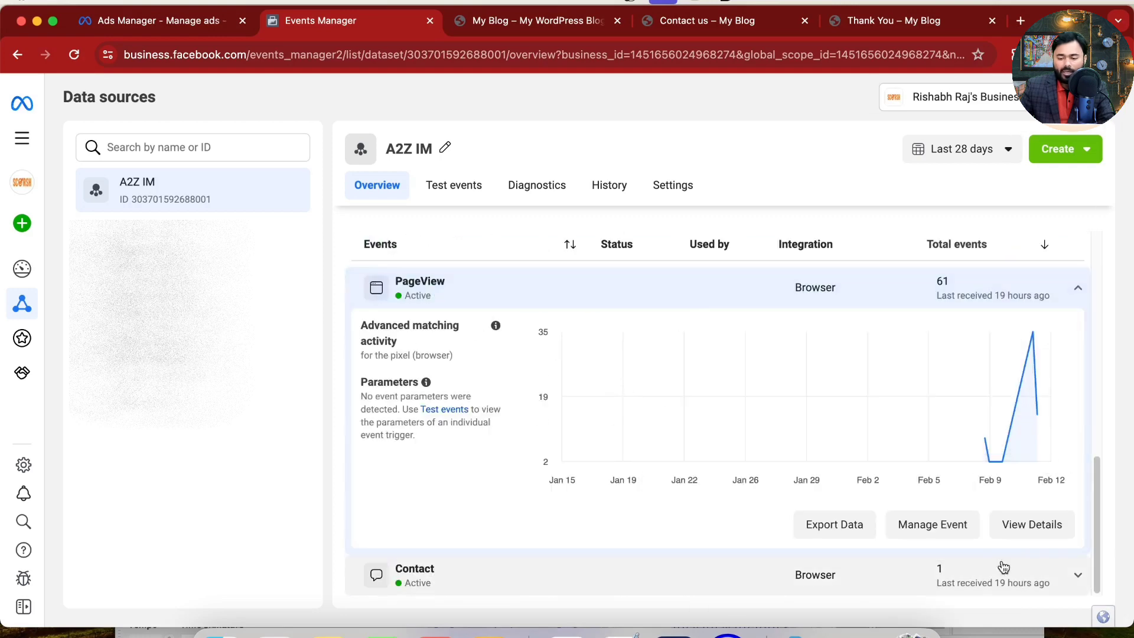
# View the PageView event's details briefly and check the event type filter options of the event list.
pyautogui.click(1043, 531)
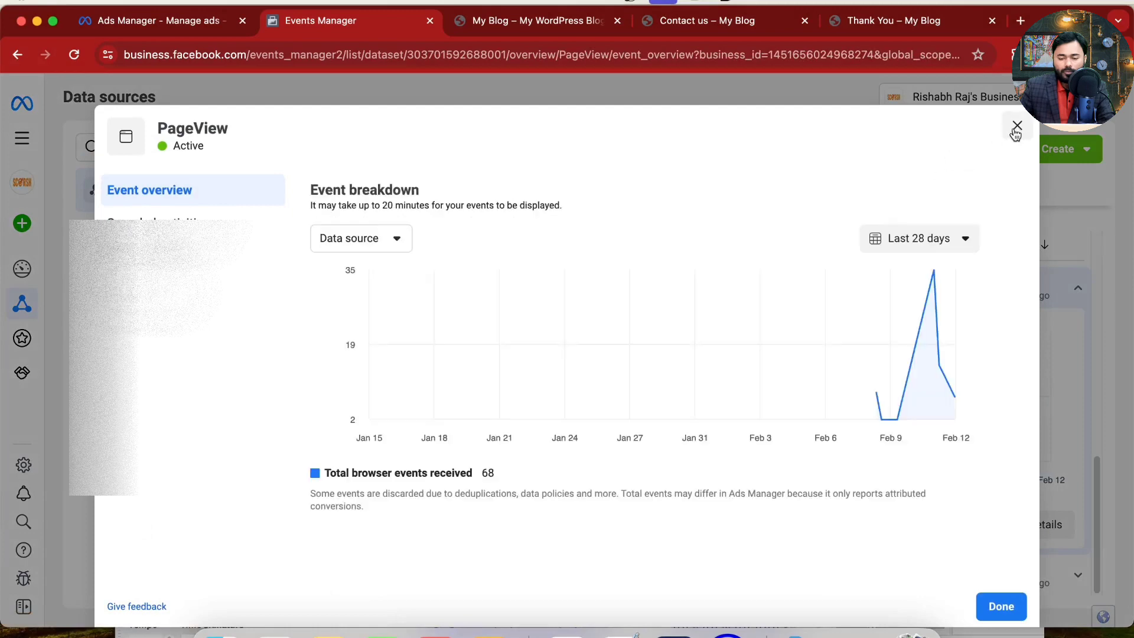
pyautogui.click(1015, 126)
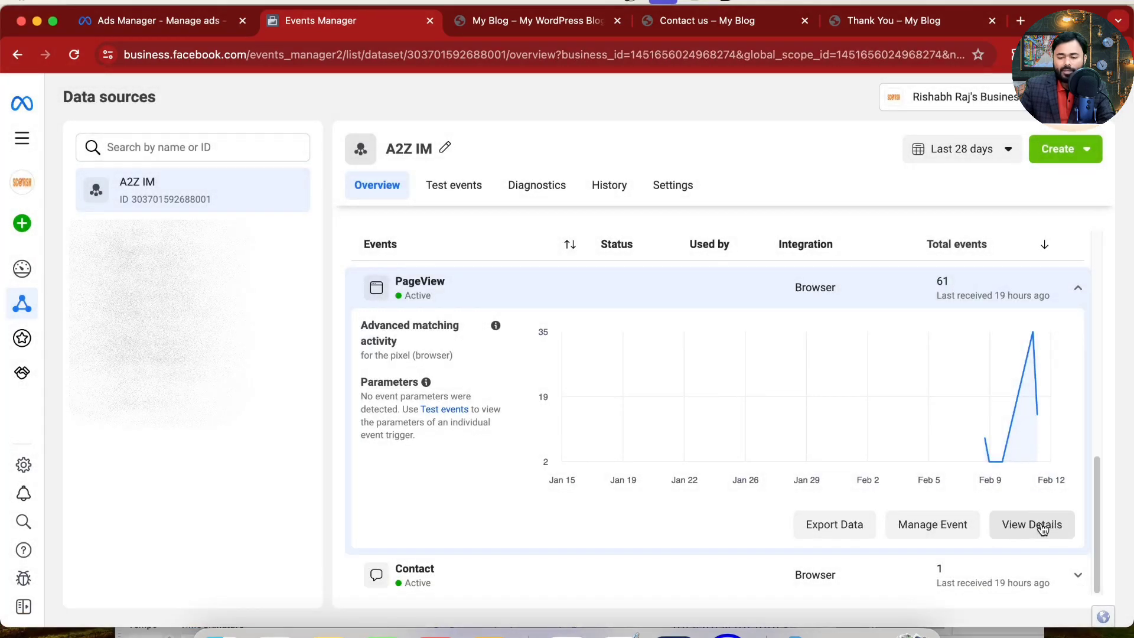
pyautogui.scroll(3, 1019, 492)
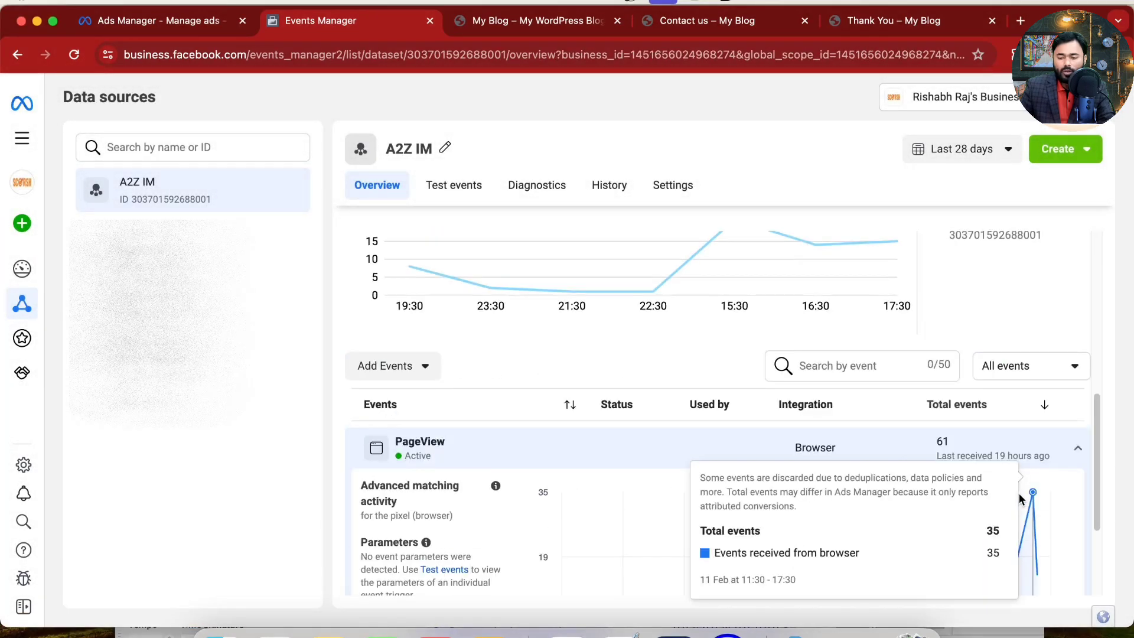
pyautogui.click(1030, 366)
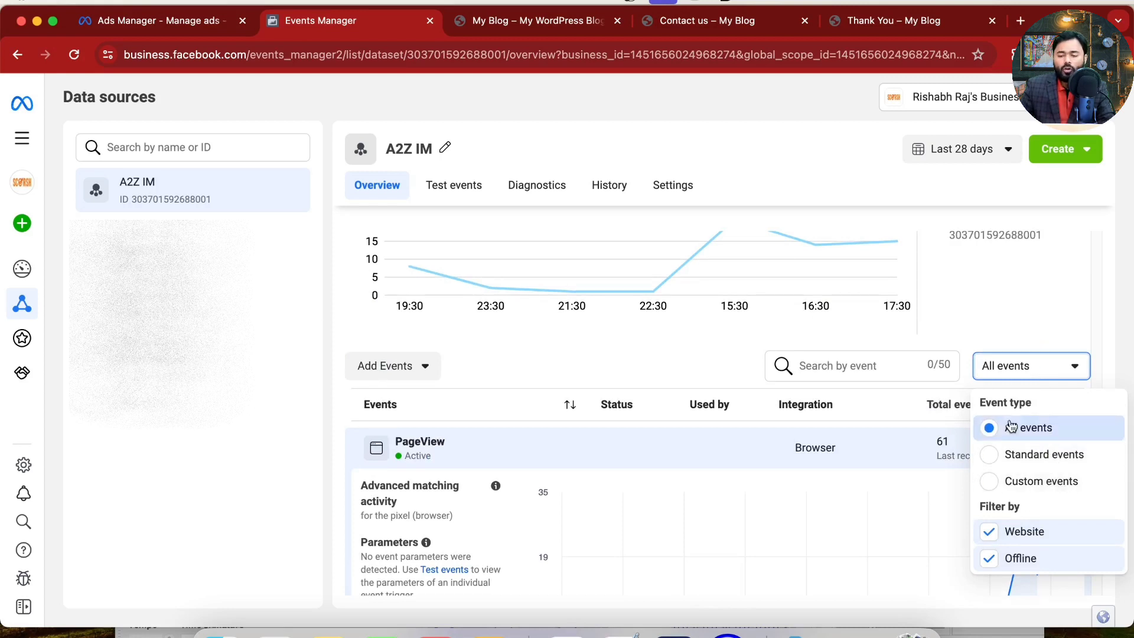
pyautogui.click(1110, 369)
pyautogui.scroll(-5, 728, 502)
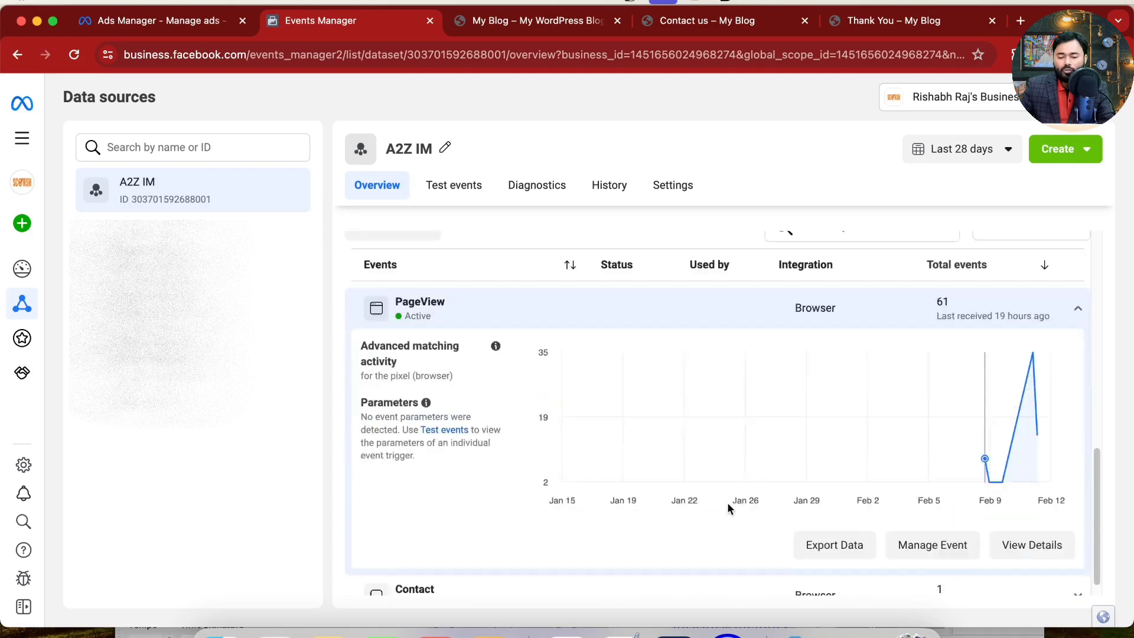
# Reopen the PageView event's details and break its data down by URLs to examine the count for each site address.
pyautogui.click(1030, 524)
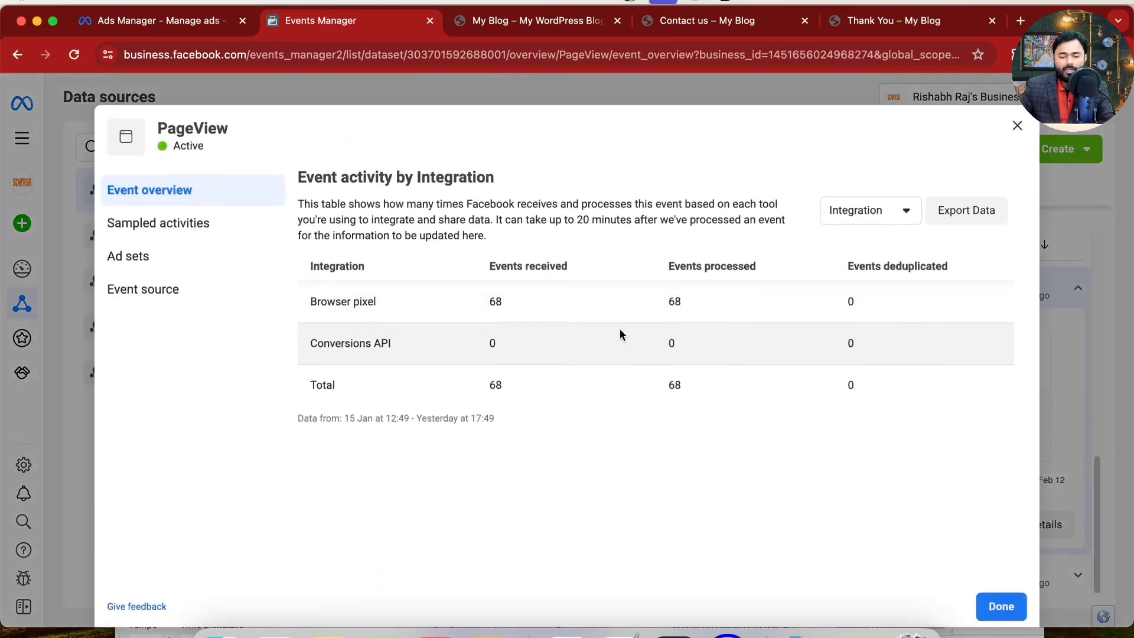
pyautogui.click(352, 241)
pyautogui.click(358, 303)
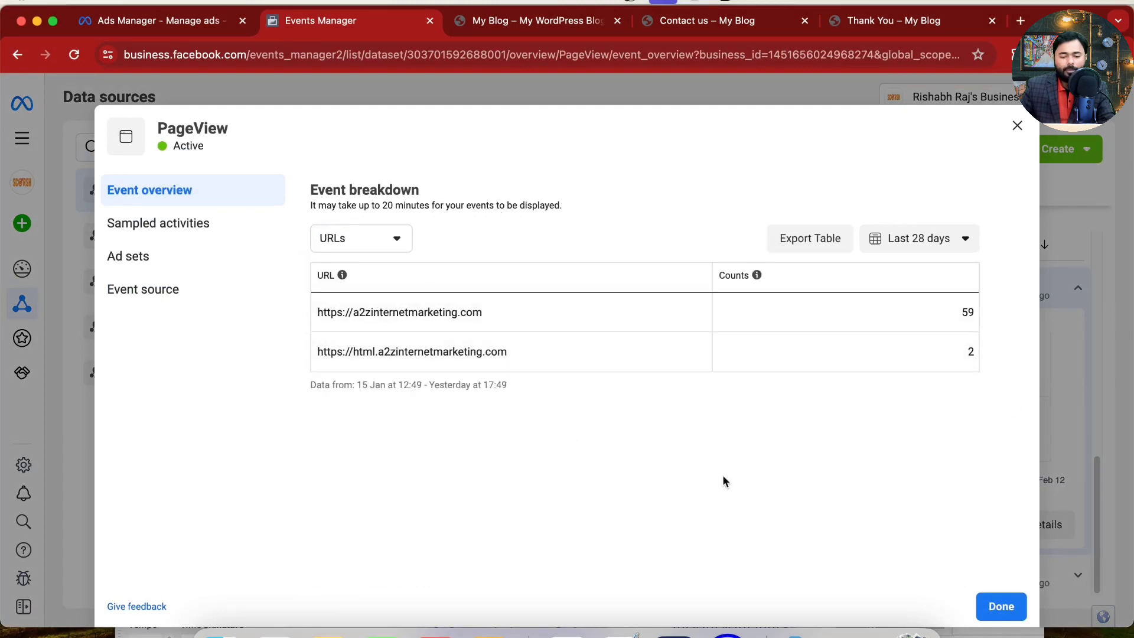
pyautogui.moveTo(965, 312); pyautogui.dragTo(314, 308)
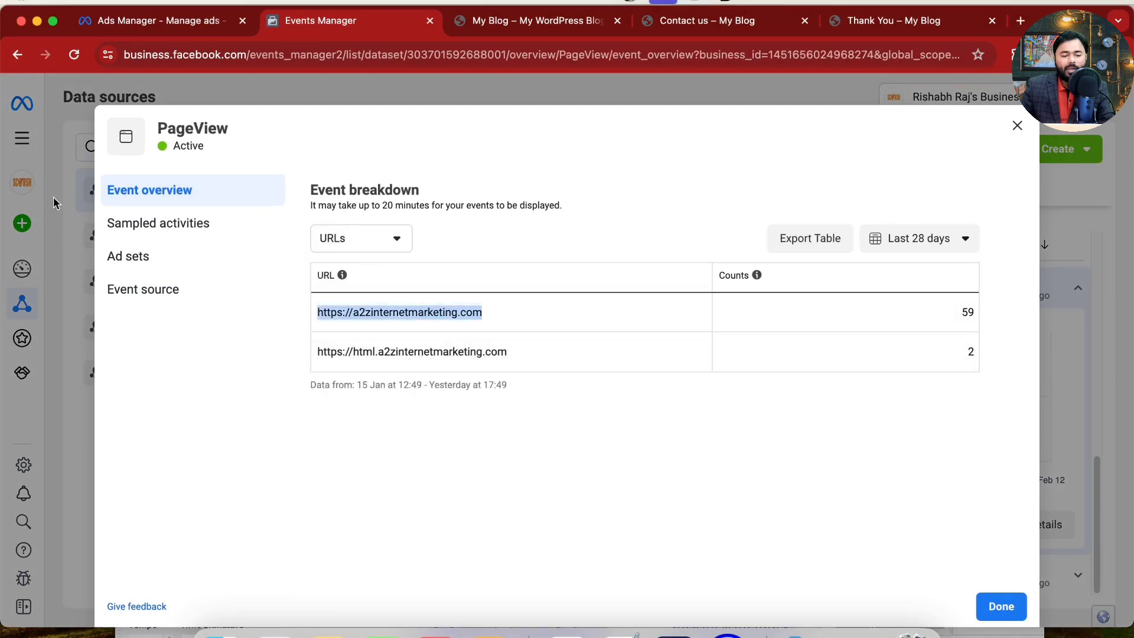
# Review the PageView event's sampled activities, including the URL column, and its ad sets, and close the details.
pyautogui.click(159, 223)
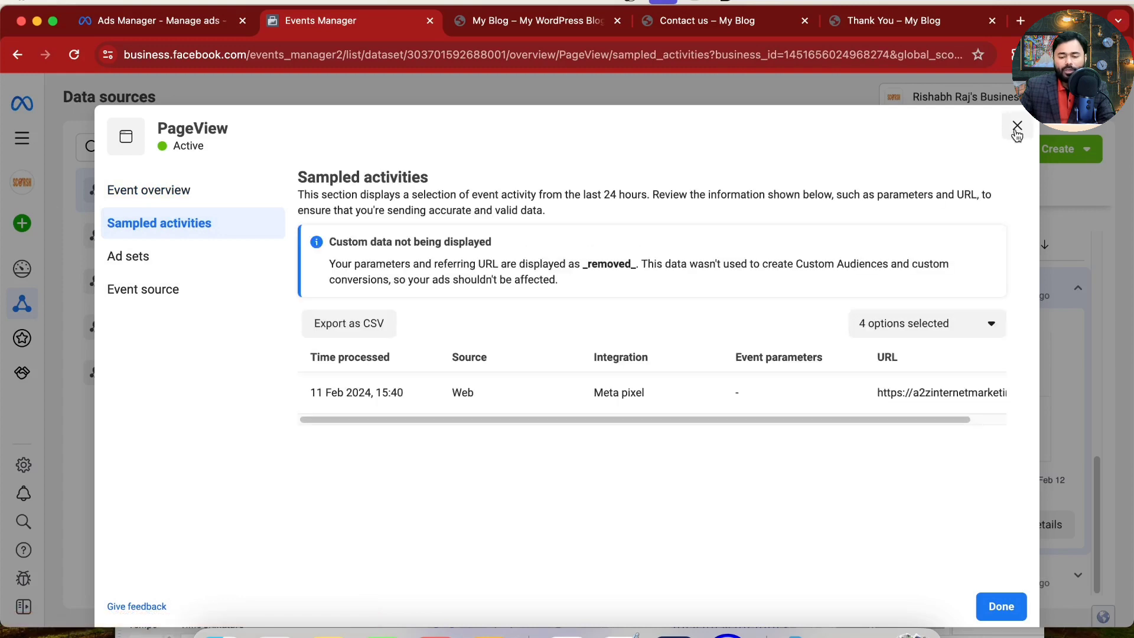
pyautogui.moveTo(837, 419); pyautogui.dragTo(977, 417)
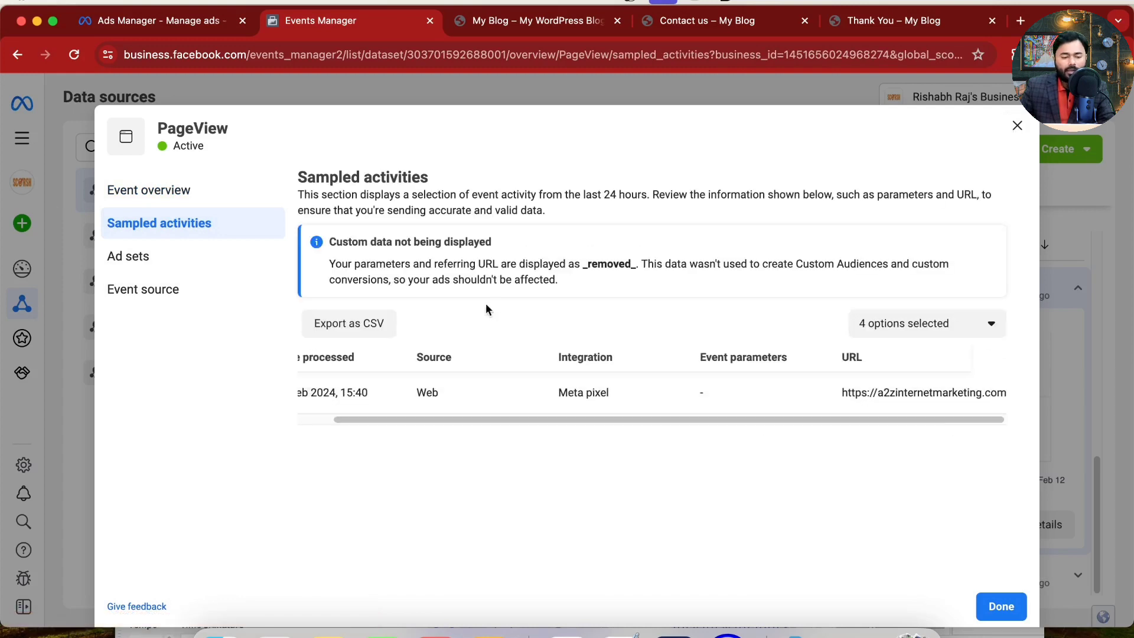
pyautogui.click(178, 260)
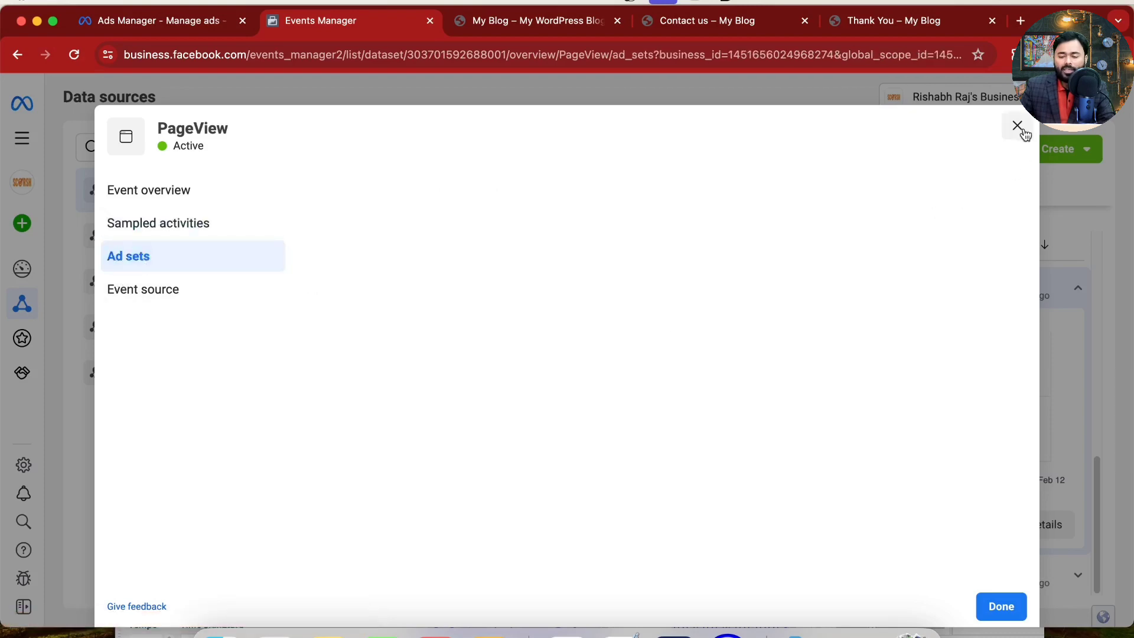
pyautogui.click(1024, 132)
# Review the pixel's change history, checking the details and time of the latest Lead event addition.
pyautogui.scroll(3, 679, 266)
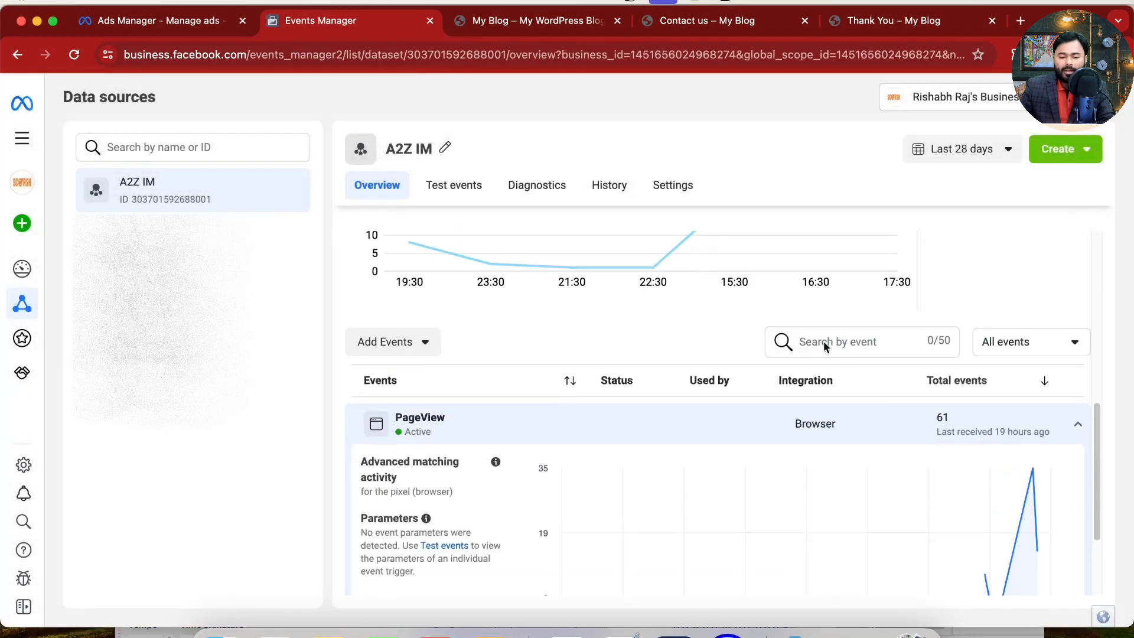
pyautogui.click(608, 190)
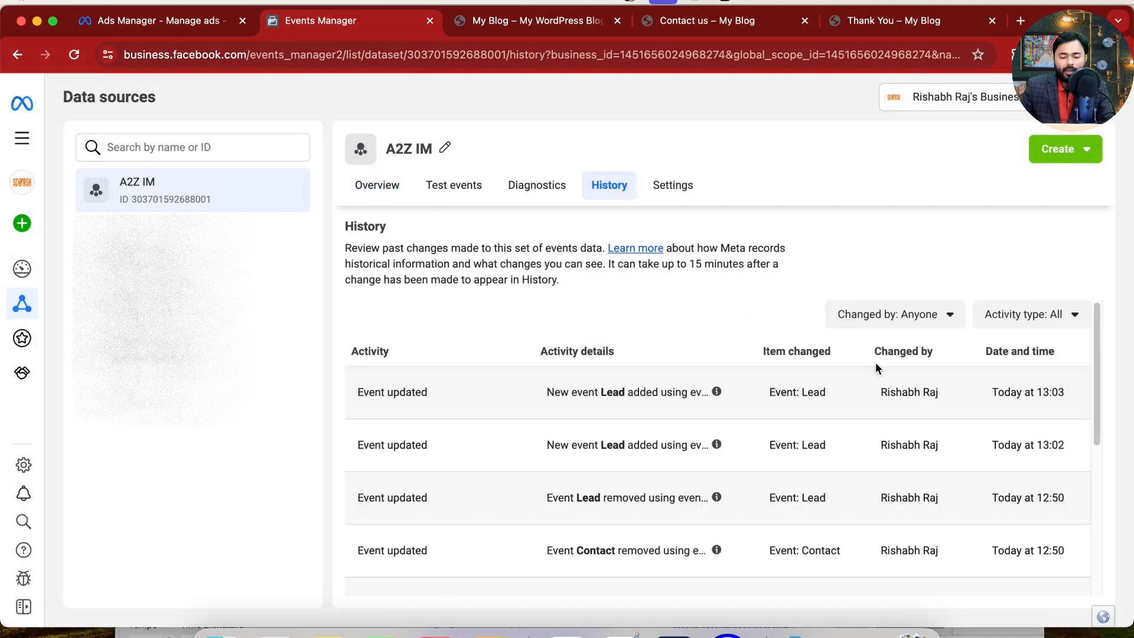
pyautogui.moveTo(366, 397); pyautogui.dragTo(655, 390)
pyautogui.moveTo(717, 391)
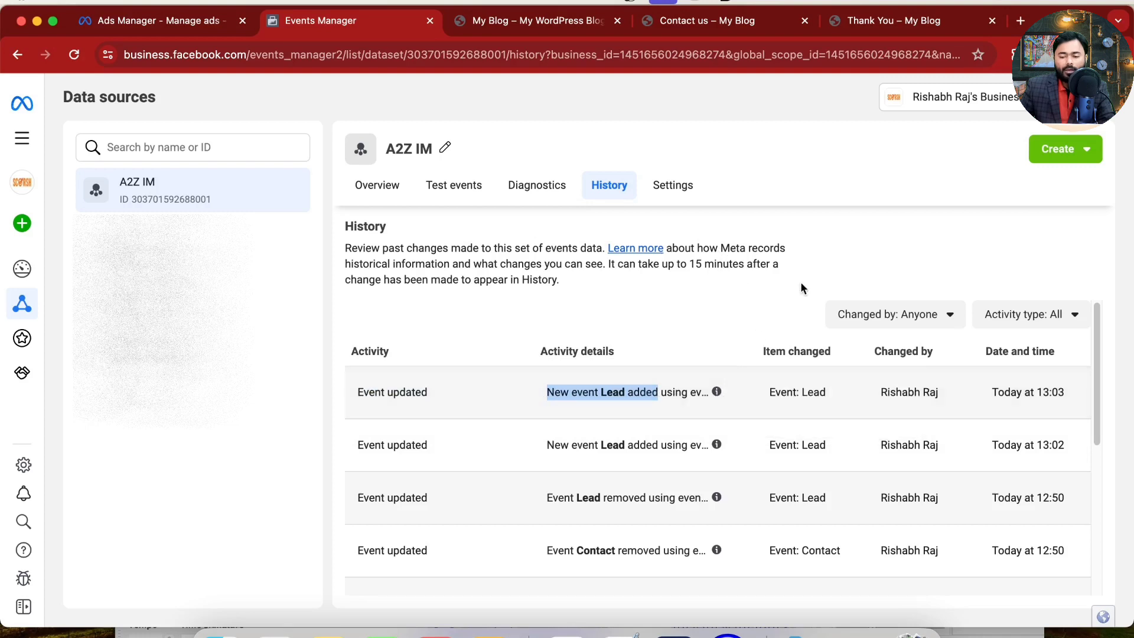
pyautogui.moveTo(1040, 393); pyautogui.dragTo(1059, 393)
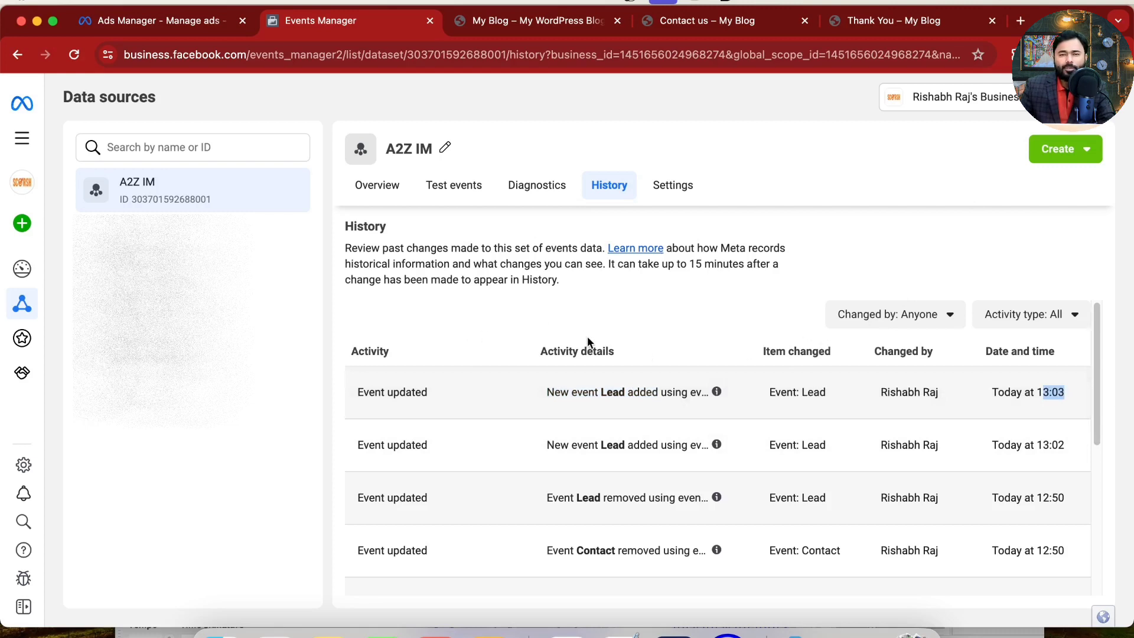
pyautogui.click(578, 126)
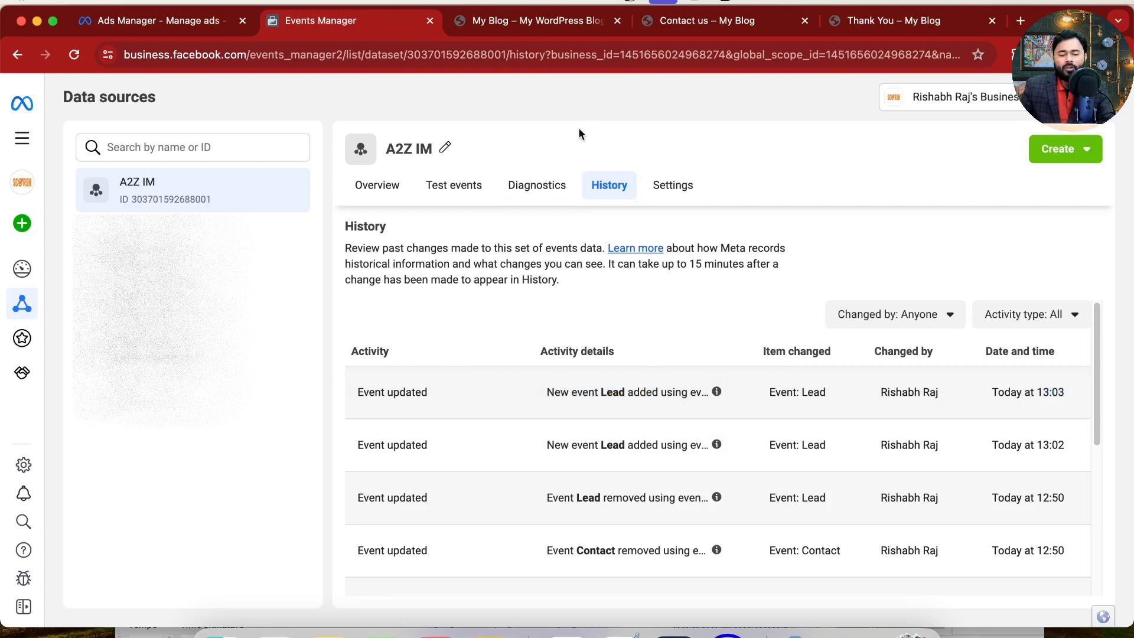
# Return to the pixel's overview and check the event list for received events.
pyautogui.click(451, 190)
pyautogui.click(363, 192)
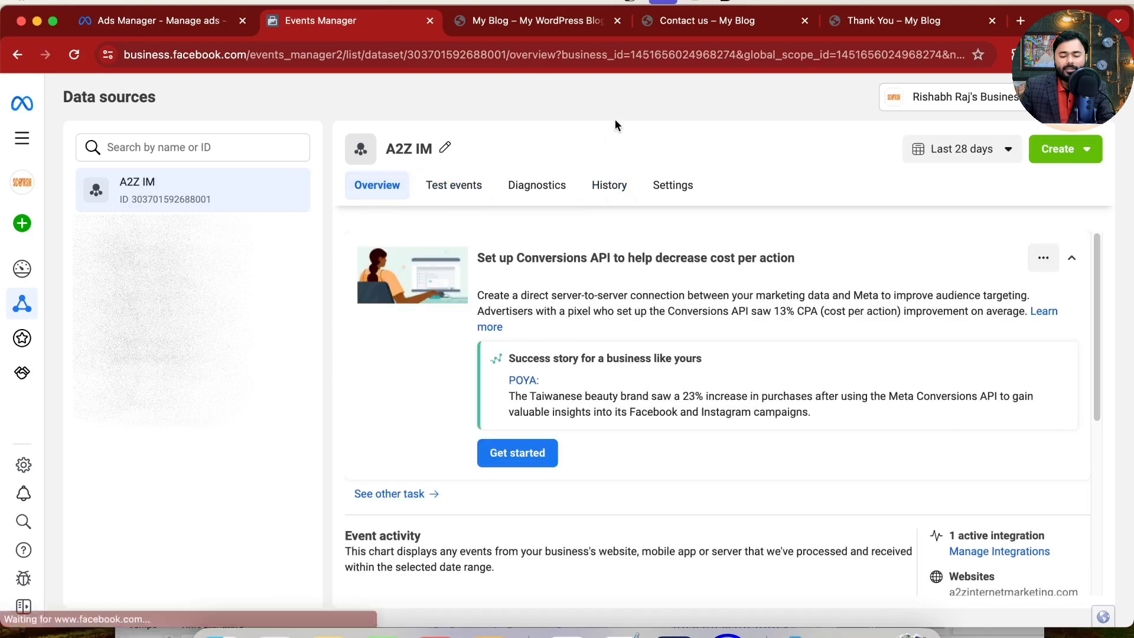
pyautogui.scroll(-6, 861, 341)
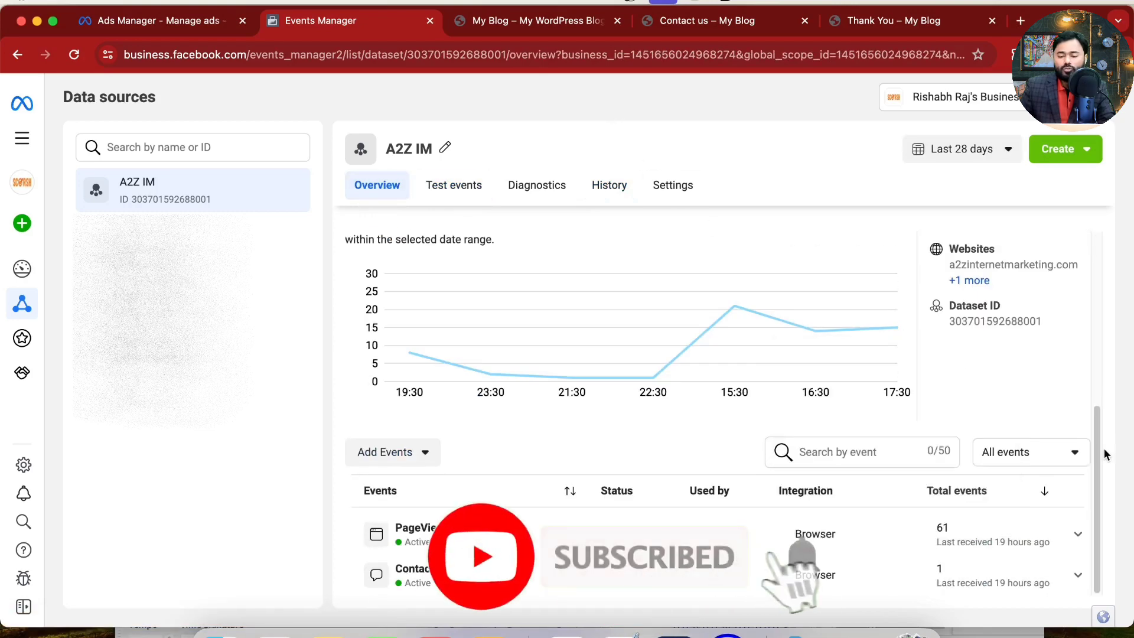